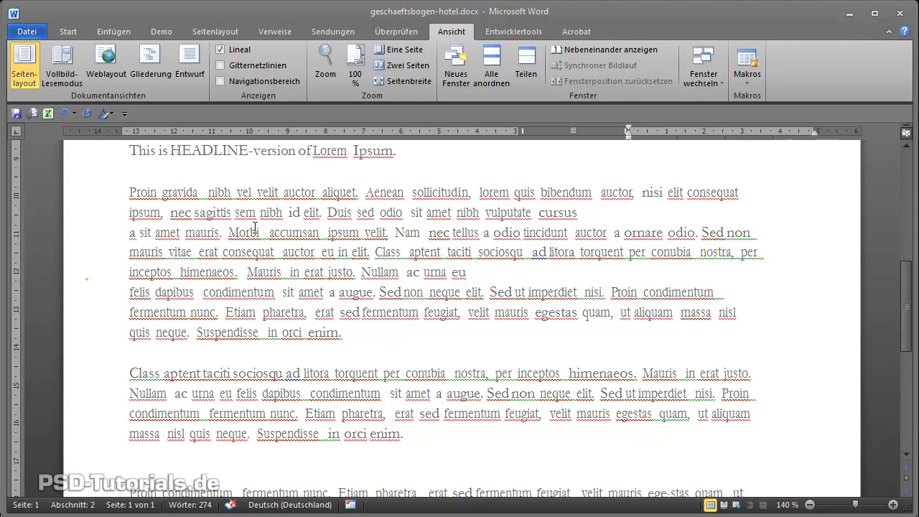
# Copy the first sentence of the opening paragraph, 'Proin gravida nibh vel velit auctor aliquet.'.
pyautogui.click(257, 229)
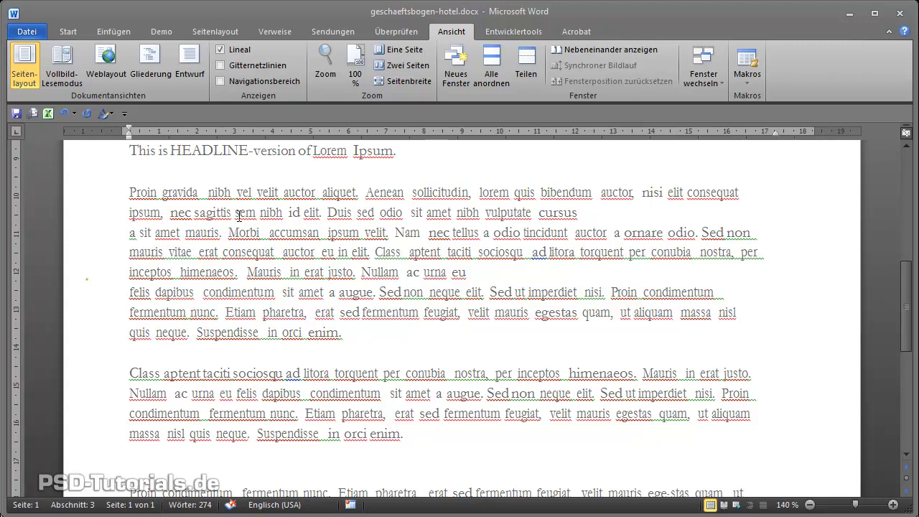
pyautogui.moveTo(130, 192); pyautogui.dragTo(367, 189)
pyautogui.hotkey('ctrl', 'c')
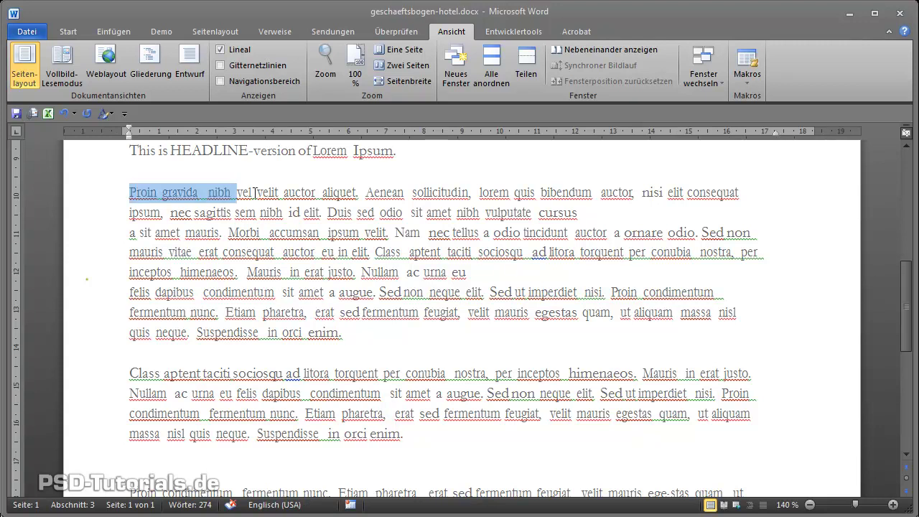
pyautogui.rightClick(344, 193)
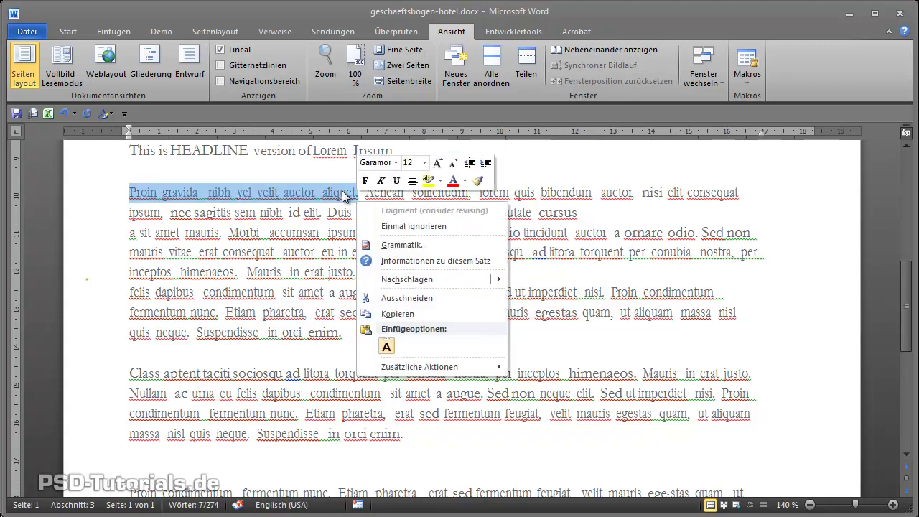
pyautogui.click(411, 314)
# Paste the sentence after 'enim.' and check the paste formatting options without changing them.
pyautogui.click(390, 338)
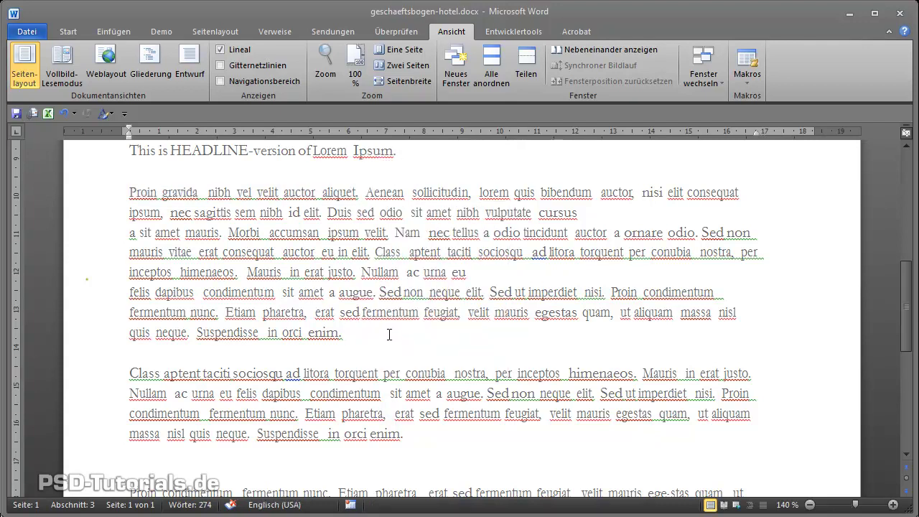
pyautogui.hotkey('ctrl', 'v')
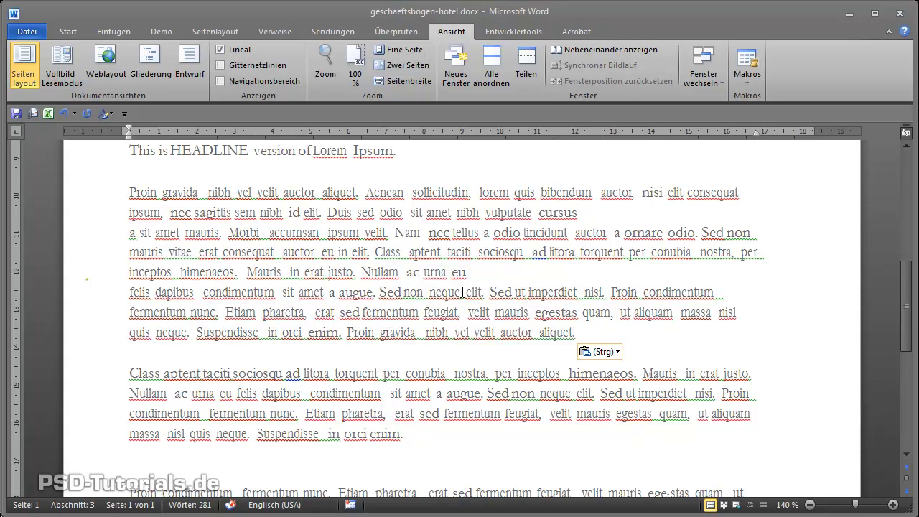
pyautogui.click(611, 351)
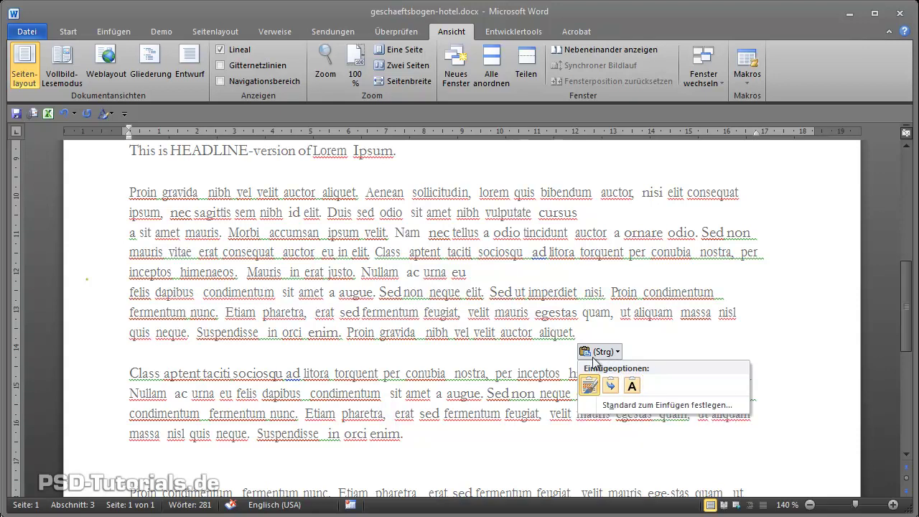
pyautogui.press('Escape')
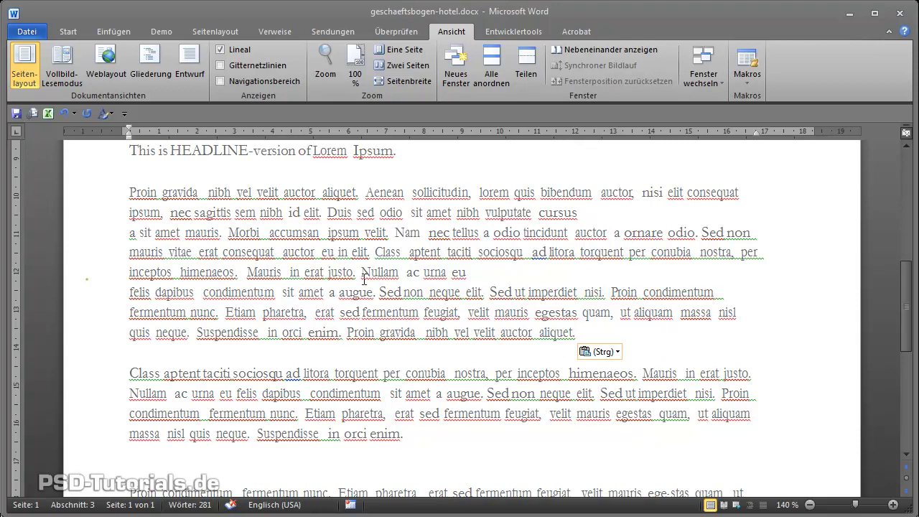
# Switch to the open CorelDRAW_24_01_2012.doc document via the window list.
pyautogui.click(68, 32)
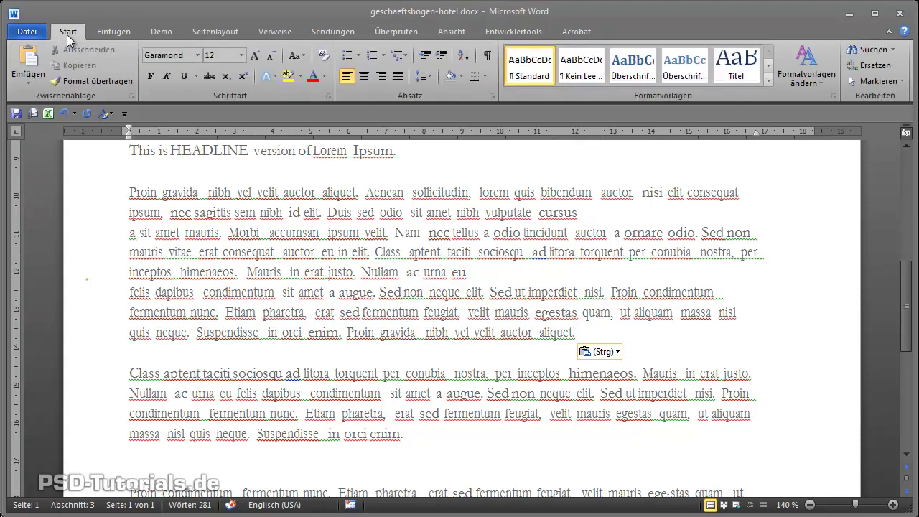
pyautogui.scroll(-7, 575, 57)
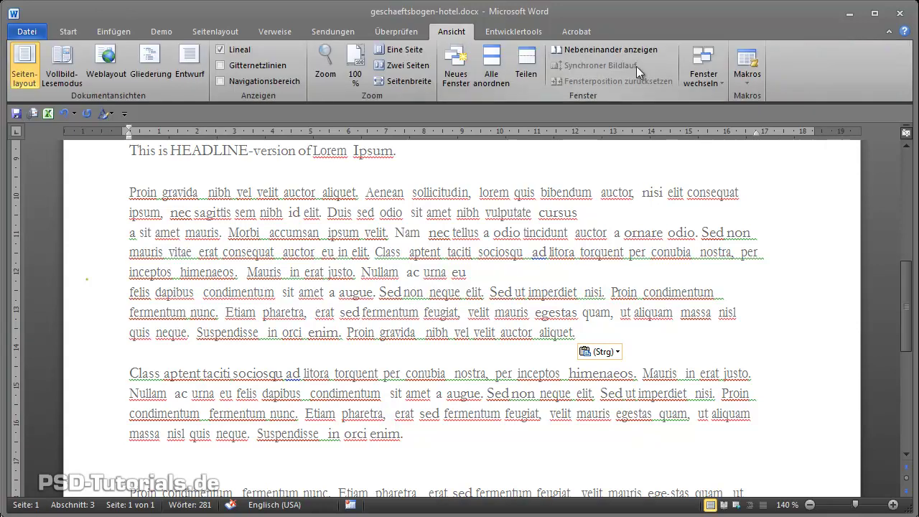
pyautogui.click(714, 75)
pyautogui.click(718, 100)
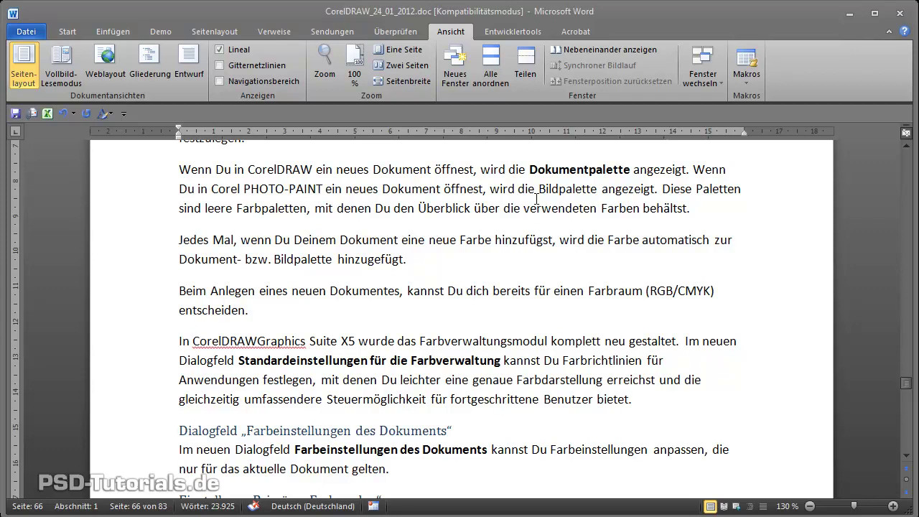
# Paste the sentence as a new paragraph after 'behältst.' and show its paste options.
pyautogui.click(719, 211)
pyautogui.press('Return')
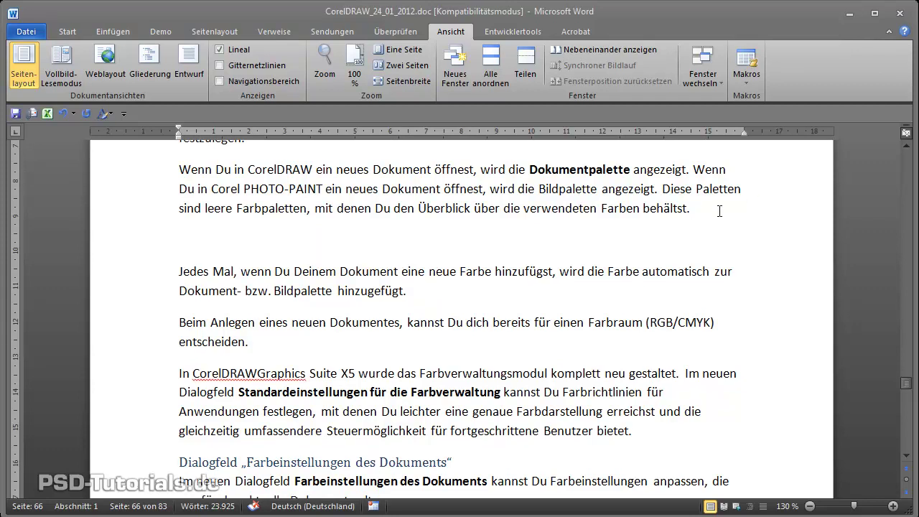
pyautogui.hotkey('ctrl', 'v')
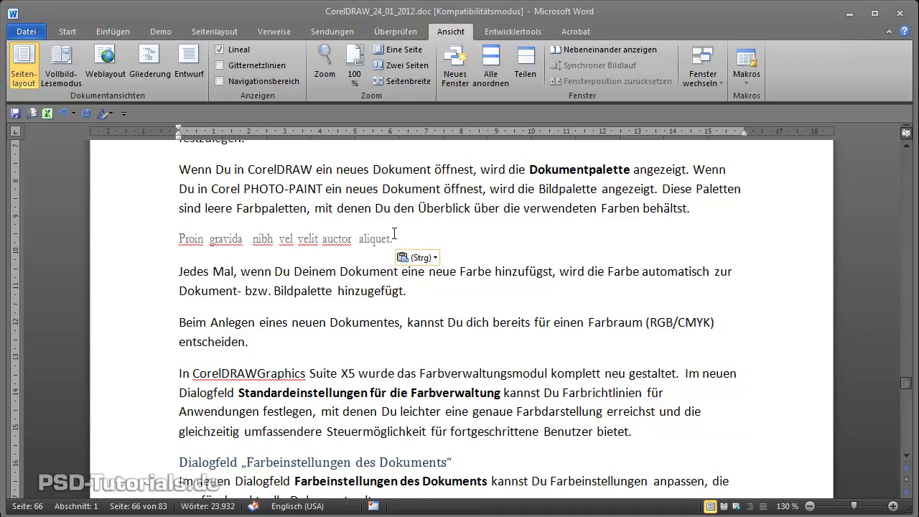
pyautogui.click(428, 259)
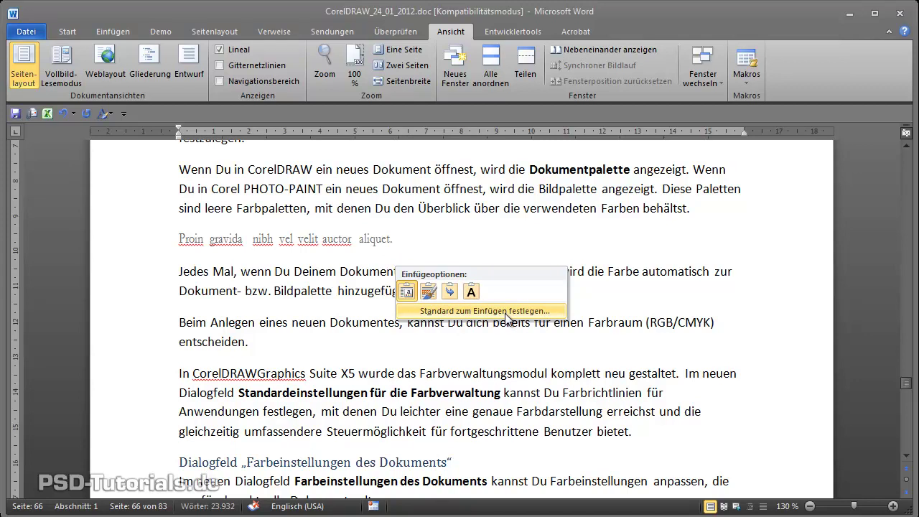
# Open Word-Optionen > Erweitert via 'Standard zum Einfügen festlegen...' and move the dialog into view.
pyautogui.click(507, 311)
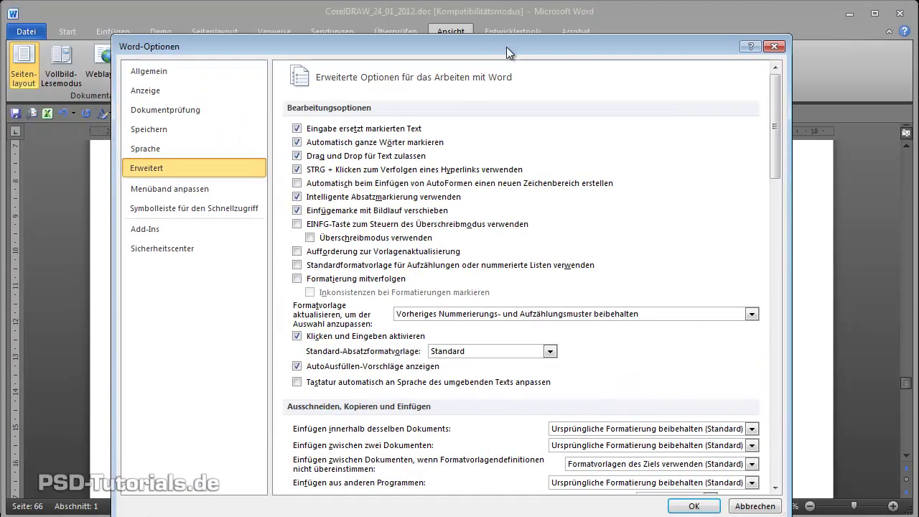
pyautogui.moveTo(506, 47); pyautogui.dragTo(514, 20)
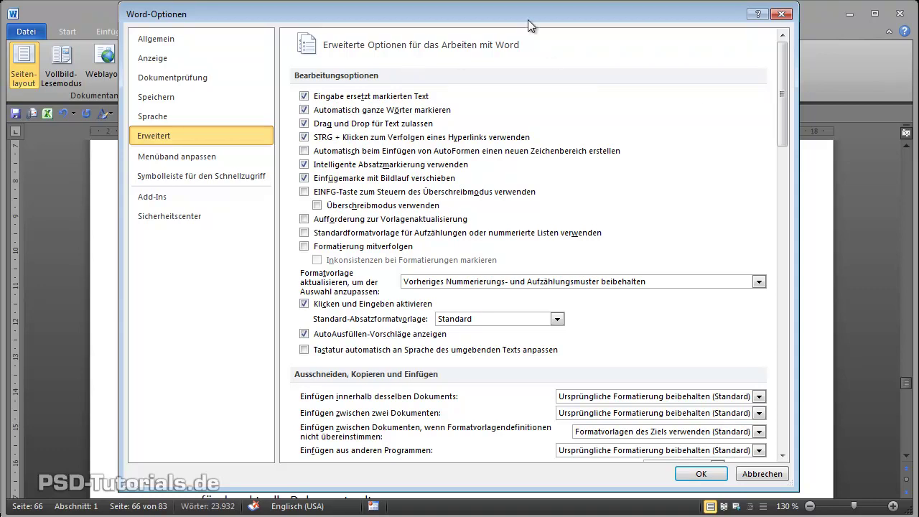
pyautogui.moveTo(528, 20); pyautogui.dragTo(508, 18)
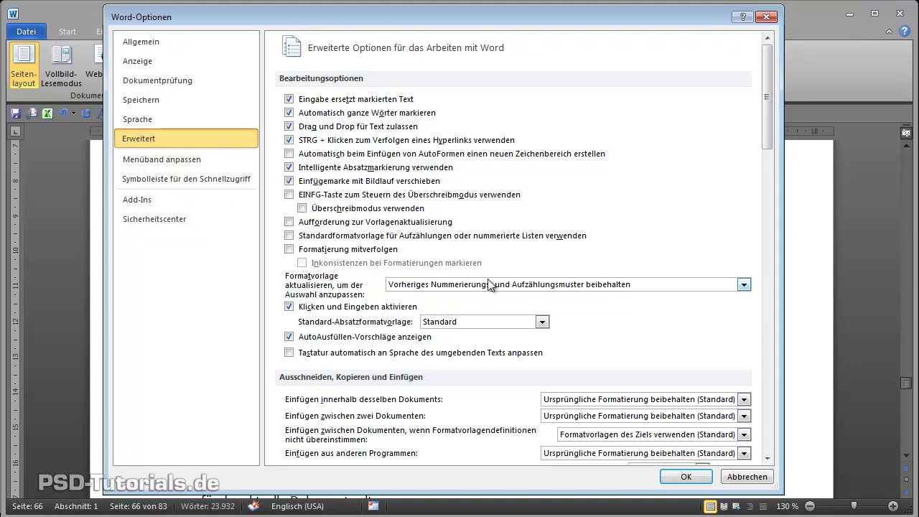
pyautogui.click(744, 286)
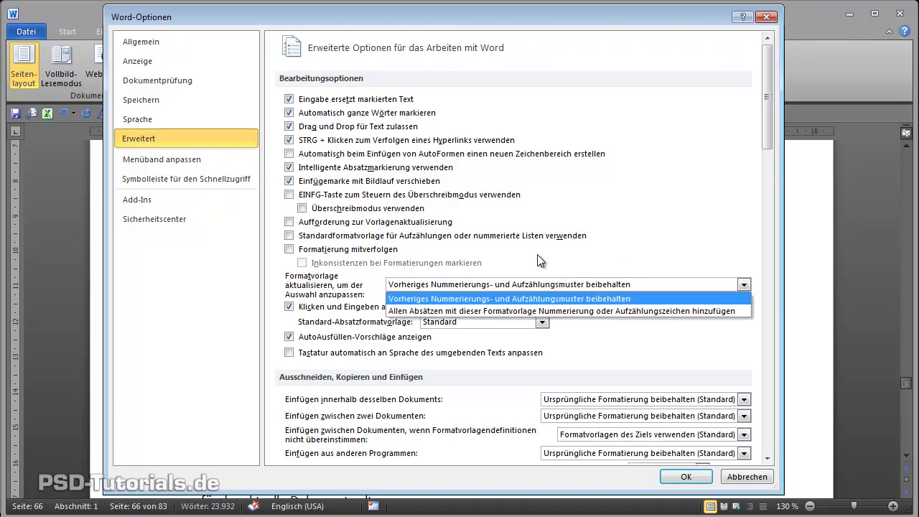
pyautogui.click(341, 307)
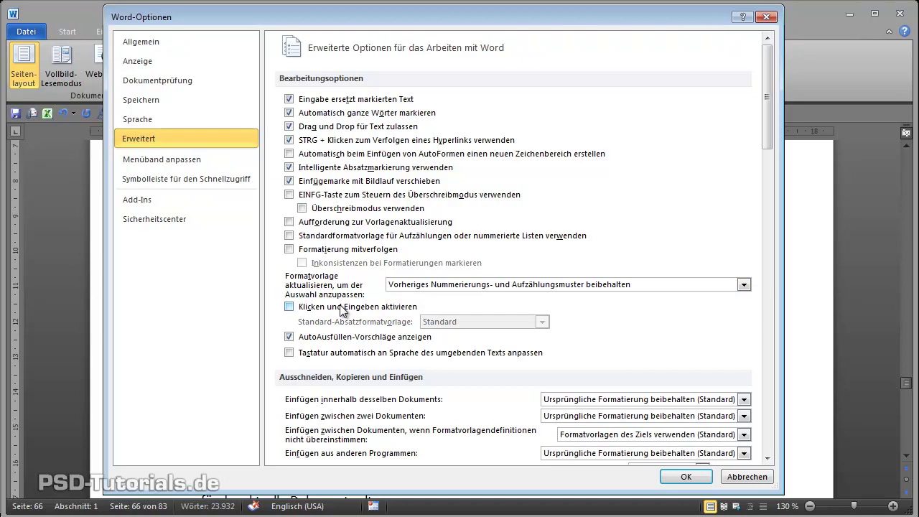
pyautogui.click(341, 307)
pyautogui.moveTo(771, 113); pyautogui.dragTo(774, 173)
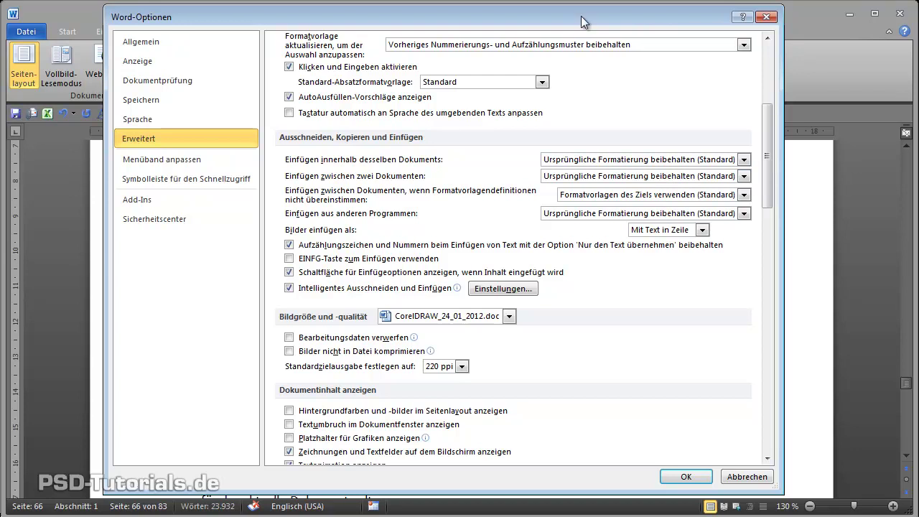
pyautogui.moveTo(581, 15)
pyautogui.mouseDown()
pyautogui.moveTo(491, 393)
pyautogui.moveTo(496, 384)
pyautogui.mouseUp()
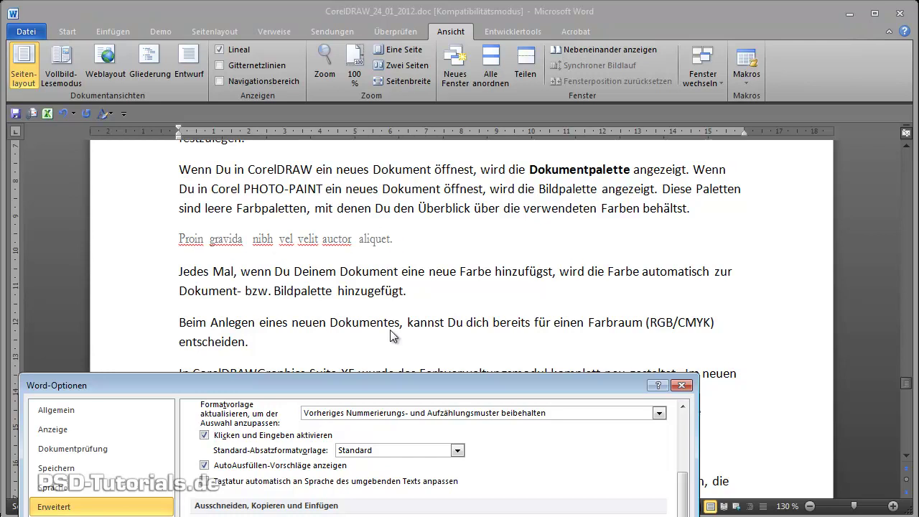
pyautogui.moveTo(382, 388); pyautogui.dragTo(372, 261)
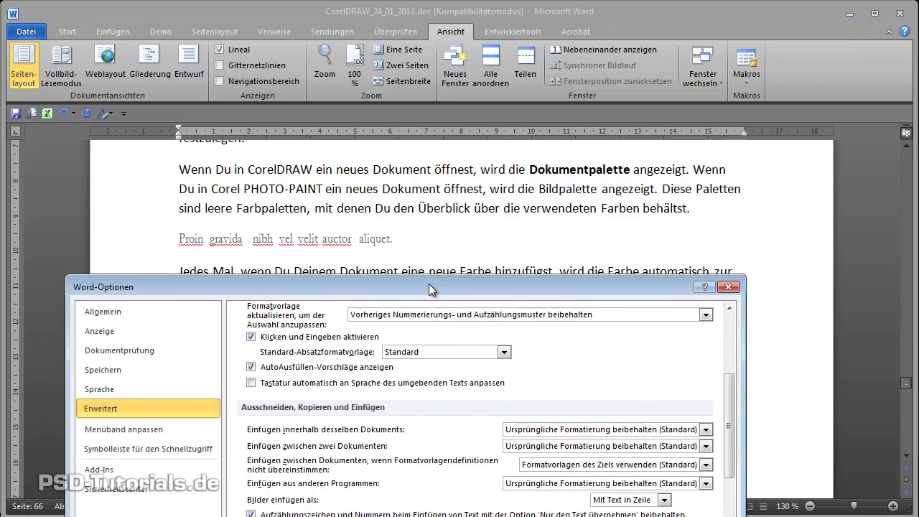
pyautogui.moveTo(373, 261)
pyautogui.mouseDown()
pyautogui.moveTo(388, 293)
pyautogui.moveTo(464, 16)
pyautogui.moveTo(453, 17)
pyautogui.mouseUp()
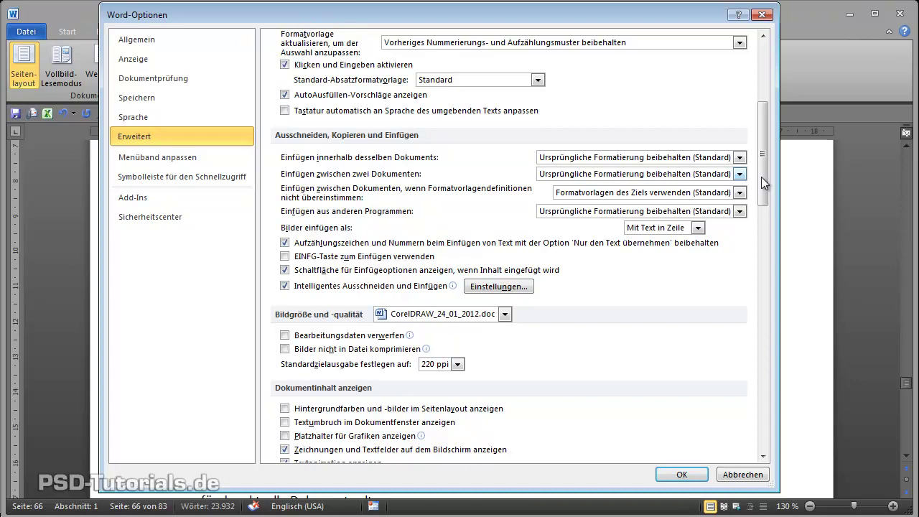
pyautogui.click(740, 175)
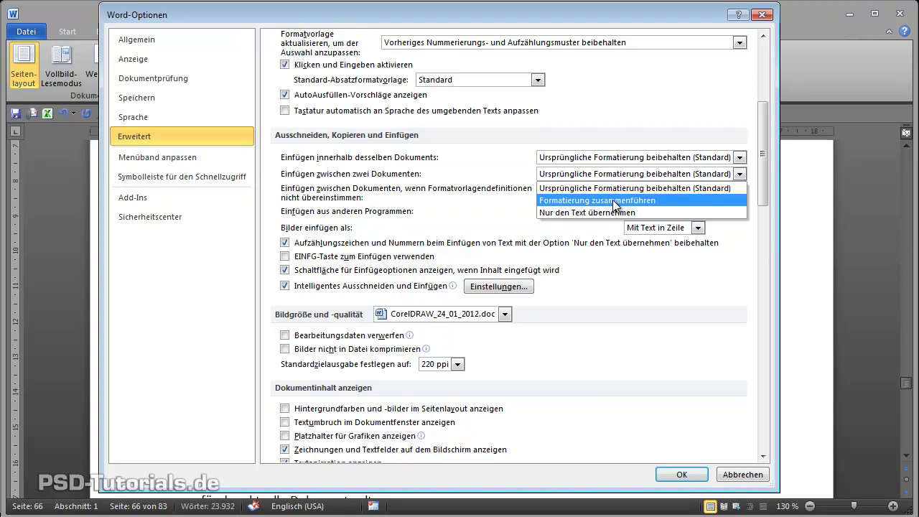
pyautogui.click(372, 203)
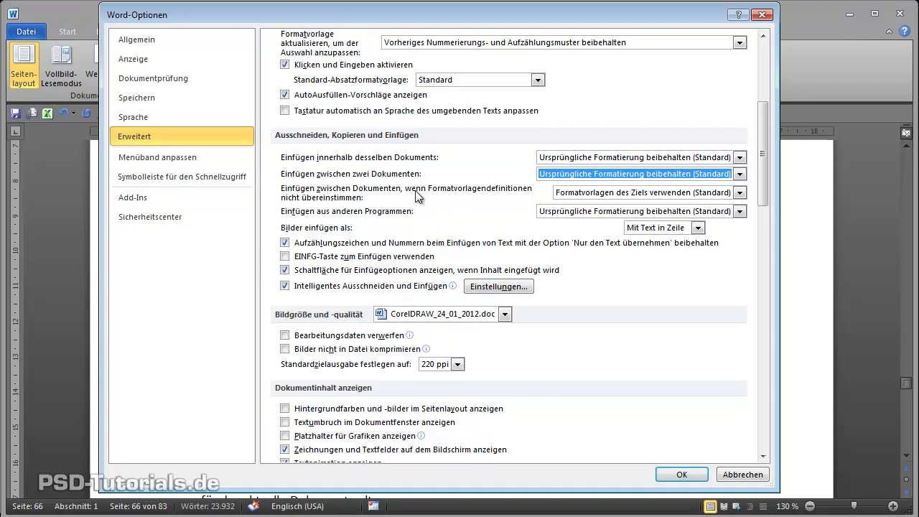
pyautogui.click(615, 197)
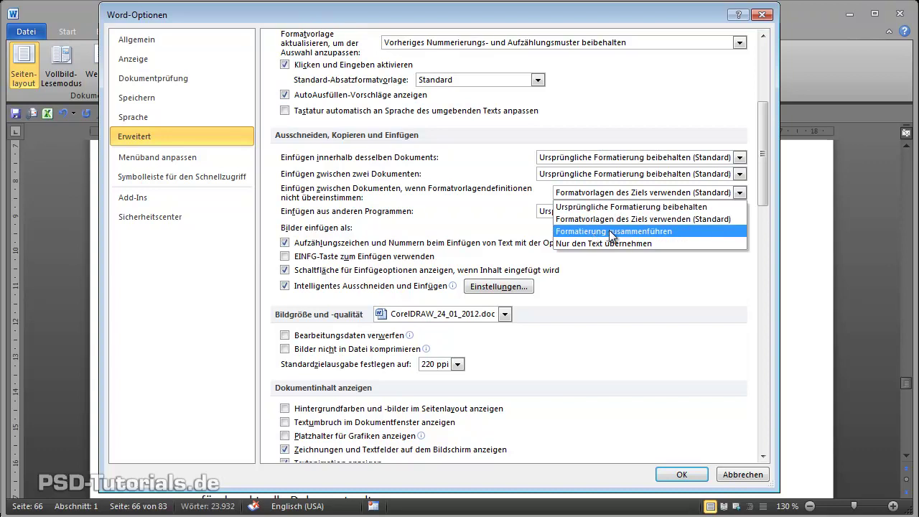
pyautogui.click(423, 197)
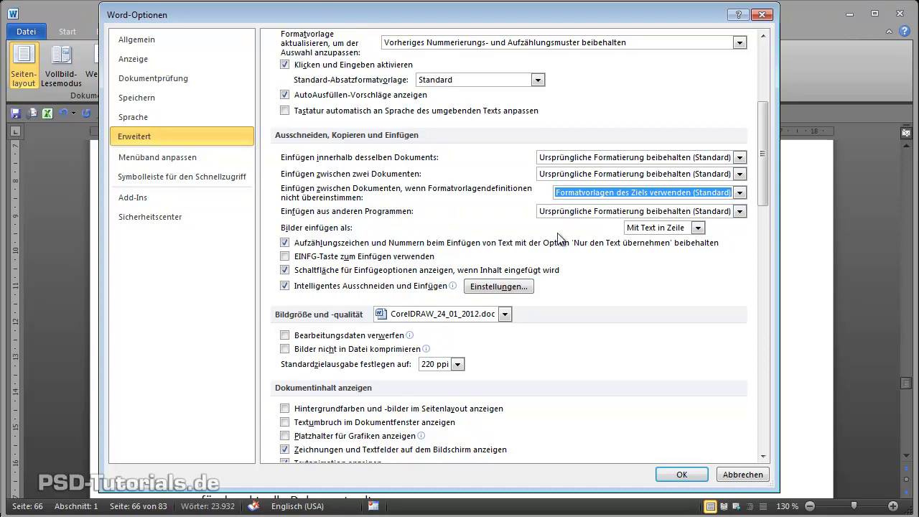
# Close Word-Optionen, apply Formatierung zusammenführen to the pasted 'Proin gravida' line, and select it.
pyautogui.click(675, 474)
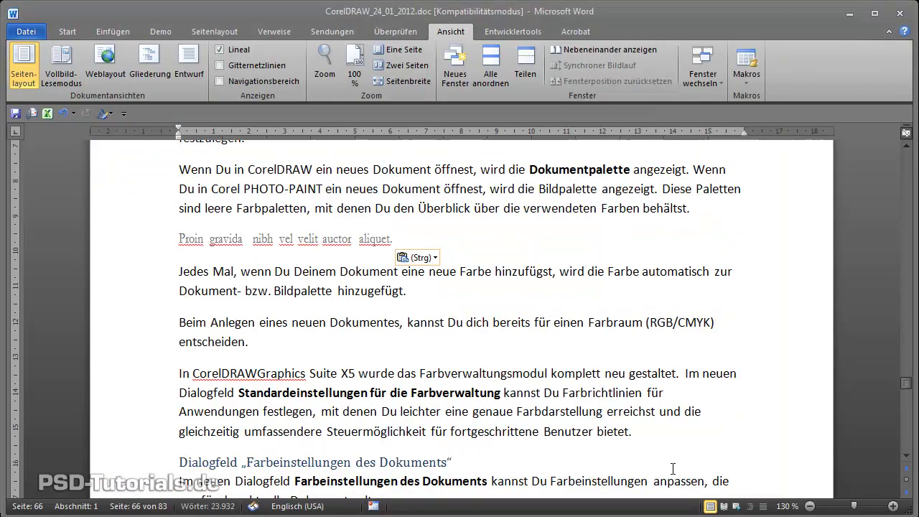
pyautogui.click(424, 257)
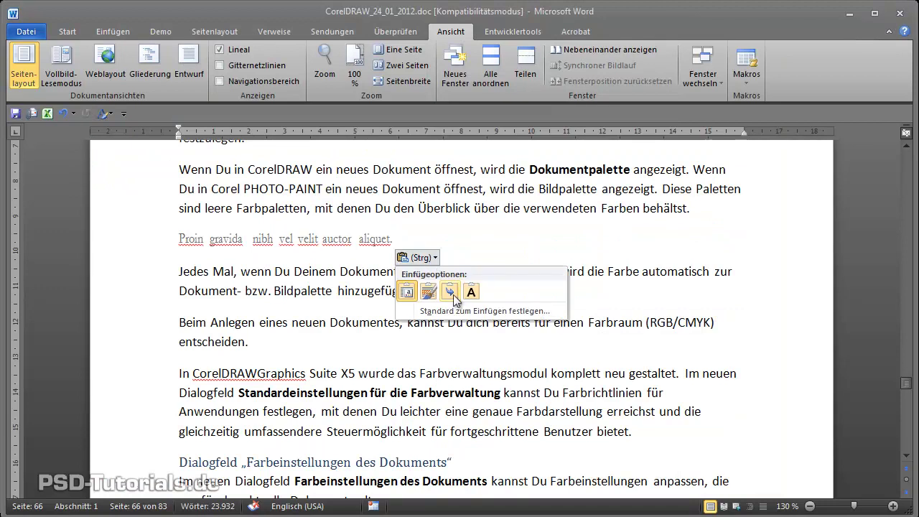
pyautogui.click(450, 291)
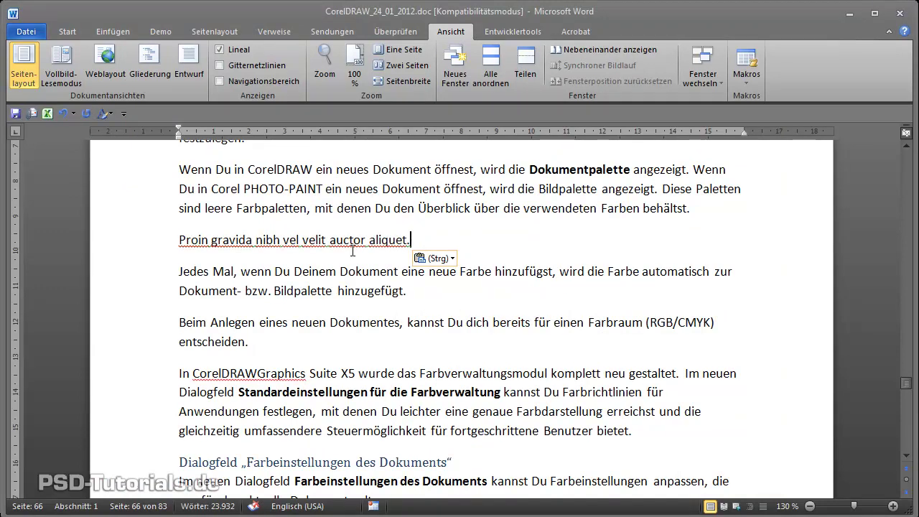
pyautogui.moveTo(412, 240); pyautogui.dragTo(201, 239)
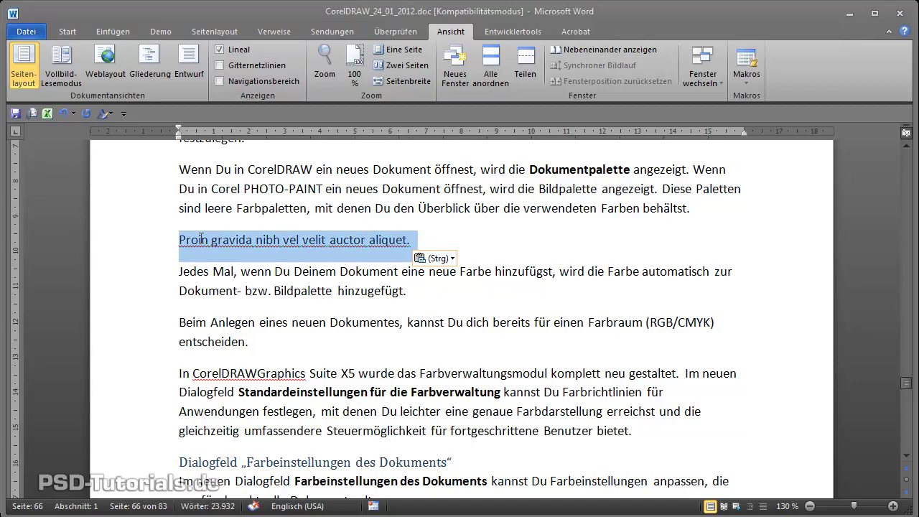
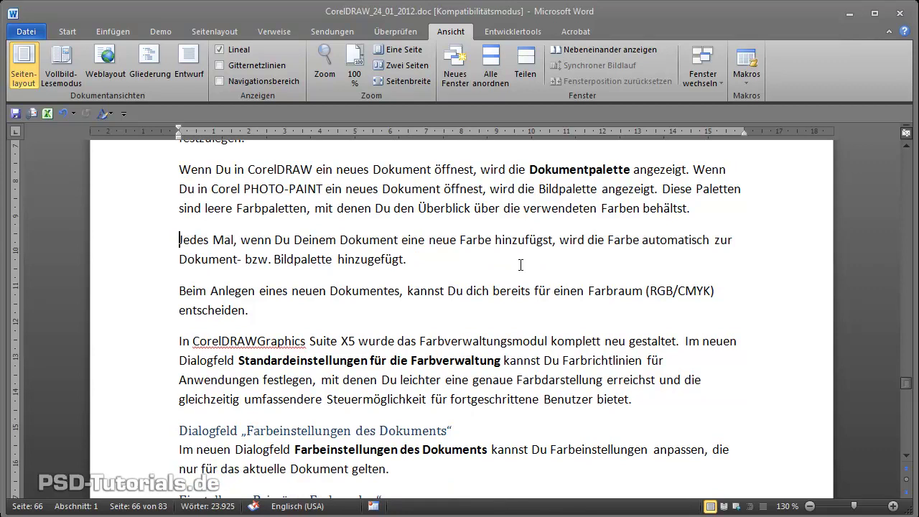
# Bring the Dokument1 window to the front and try selecting a letter in 'Dokumente'.
pyautogui.click(709, 58)
pyautogui.click(728, 114)
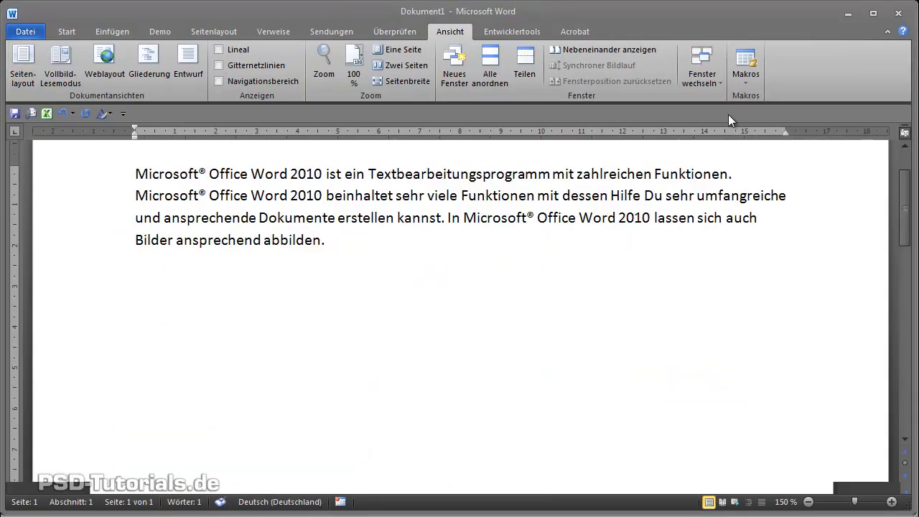
pyautogui.moveTo(314, 219); pyautogui.dragTo(320, 223)
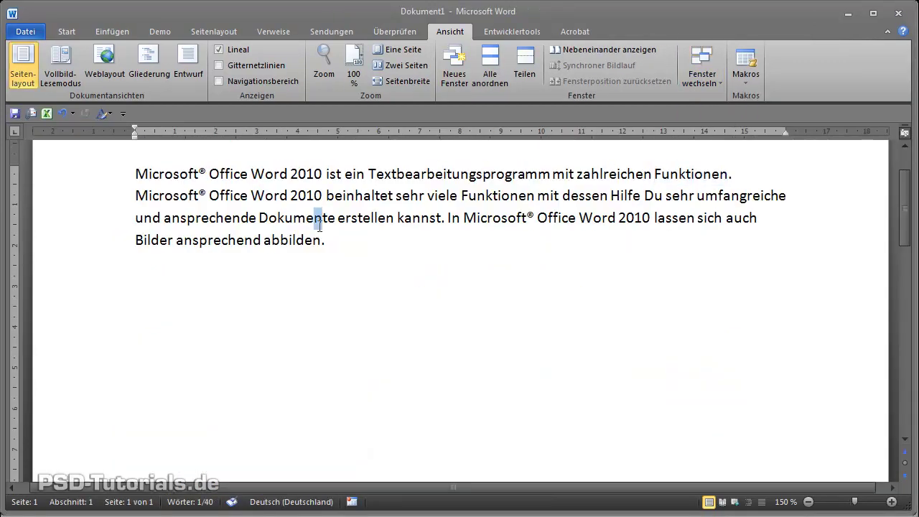
pyautogui.click(365, 286)
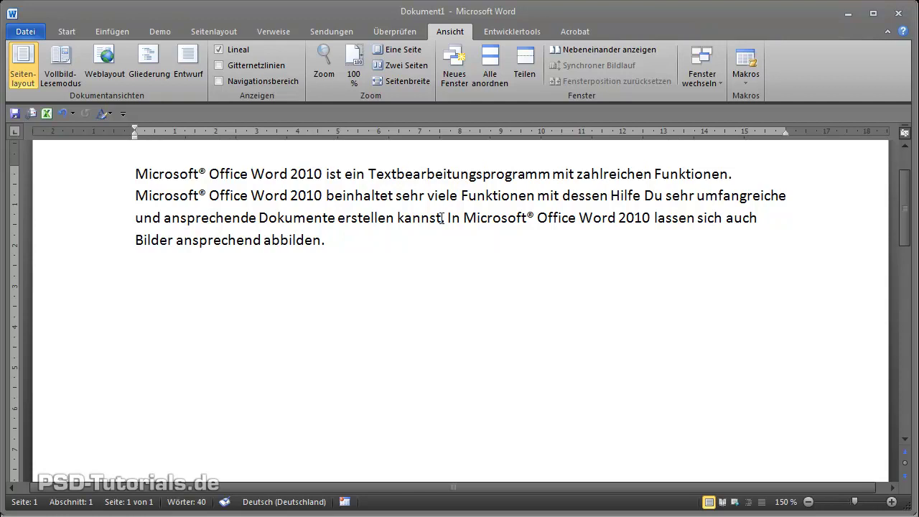
# Move 'und ans' elsewhere in the line, then undo the move.
pyautogui.moveTo(441, 218)
pyautogui.mouseDown()
pyautogui.moveTo(173, 235)
pyautogui.moveTo(154, 218)
pyautogui.moveTo(197, 220)
pyautogui.mouseUp()
pyautogui.click(150, 219)
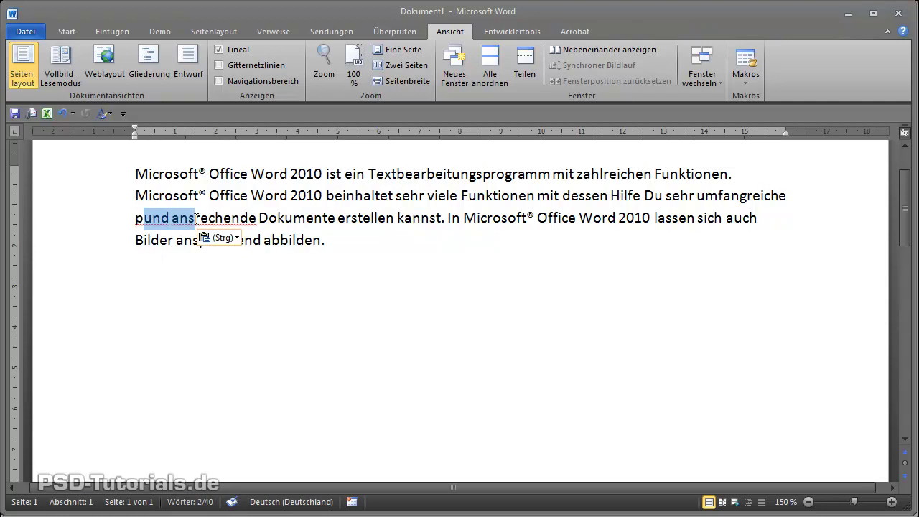
pyautogui.press('Left')
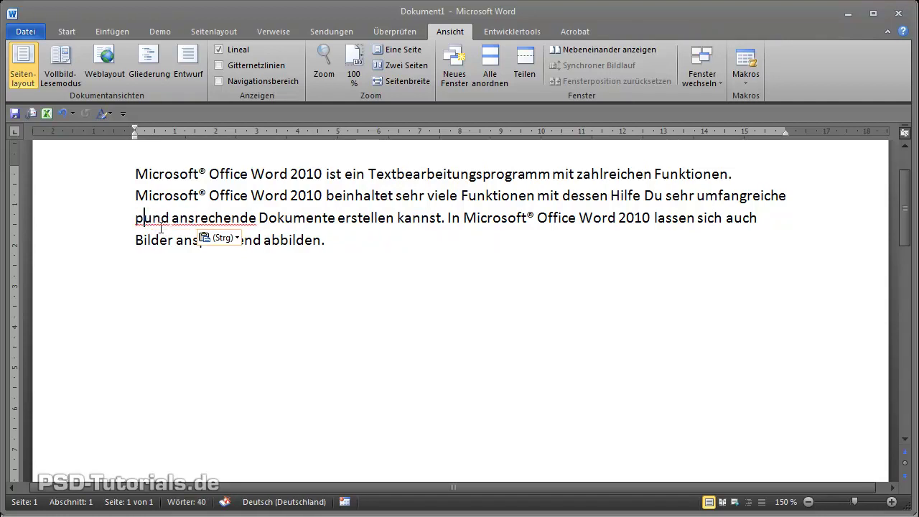
pyautogui.click(63, 114)
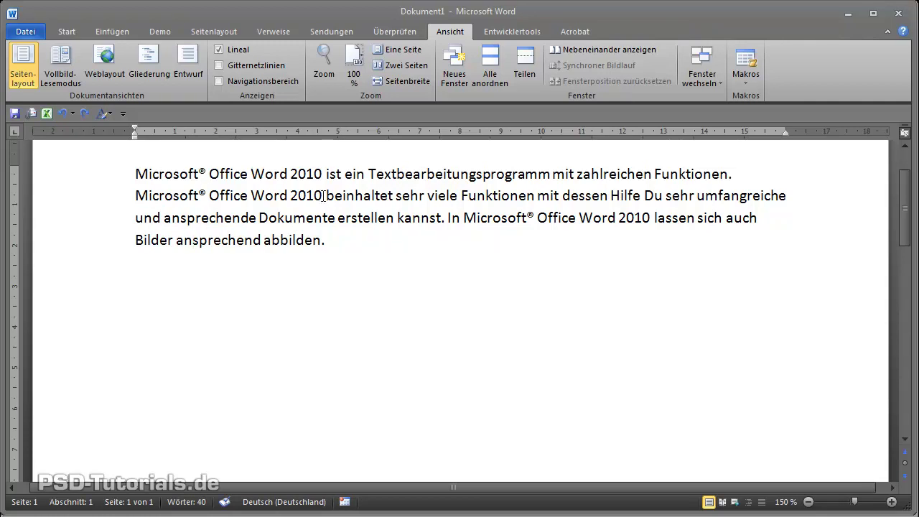
pyautogui.moveTo(324, 195); pyautogui.dragTo(209, 196)
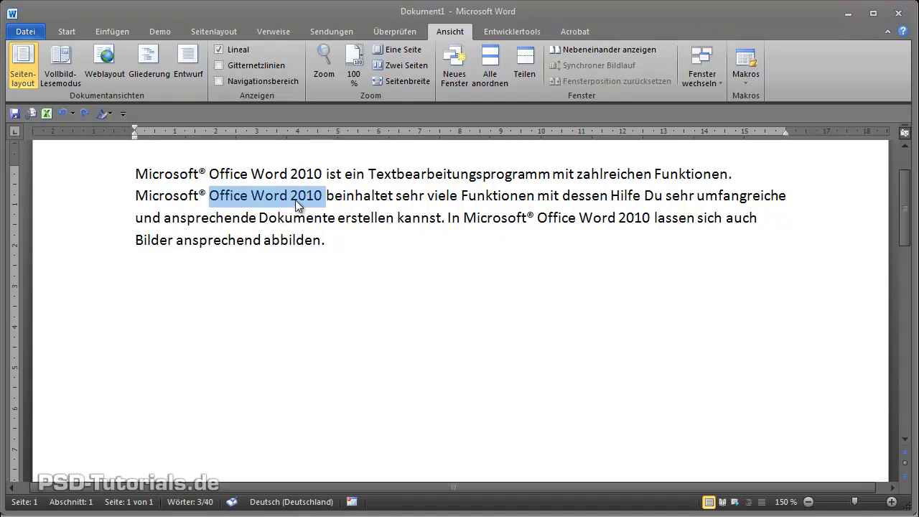
pyautogui.moveTo(296, 199)
pyautogui.mouseDown()
pyautogui.moveTo(484, 225)
pyautogui.moveTo(365, 260)
pyautogui.mouseUp()
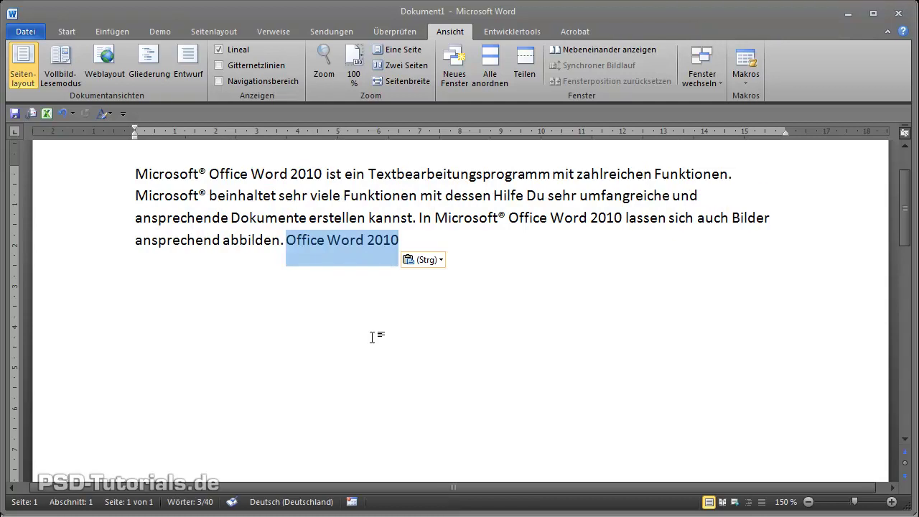
pyautogui.click(429, 261)
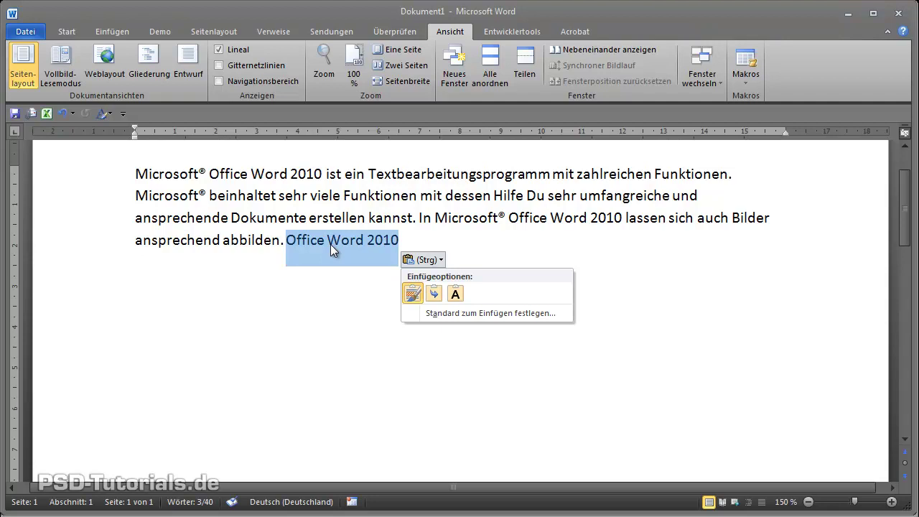
pyautogui.press('Escape')
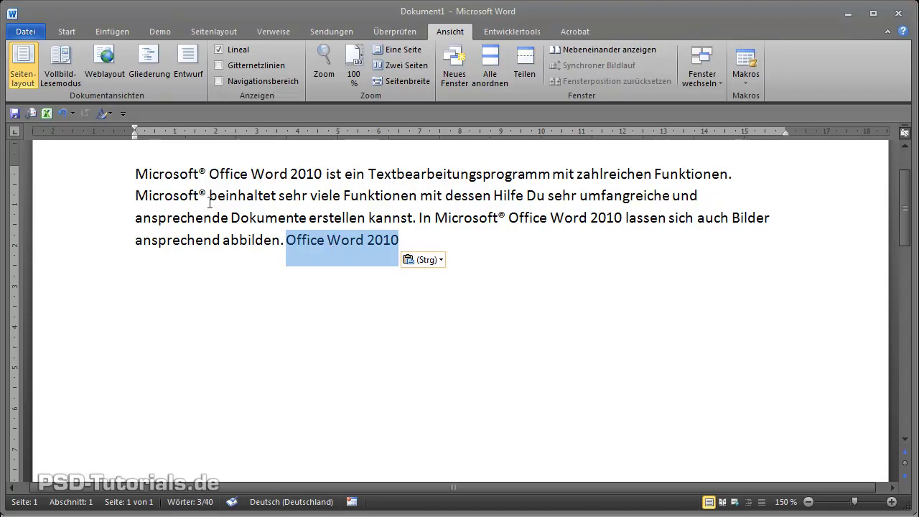
pyautogui.moveTo(357, 241); pyautogui.dragTo(219, 200)
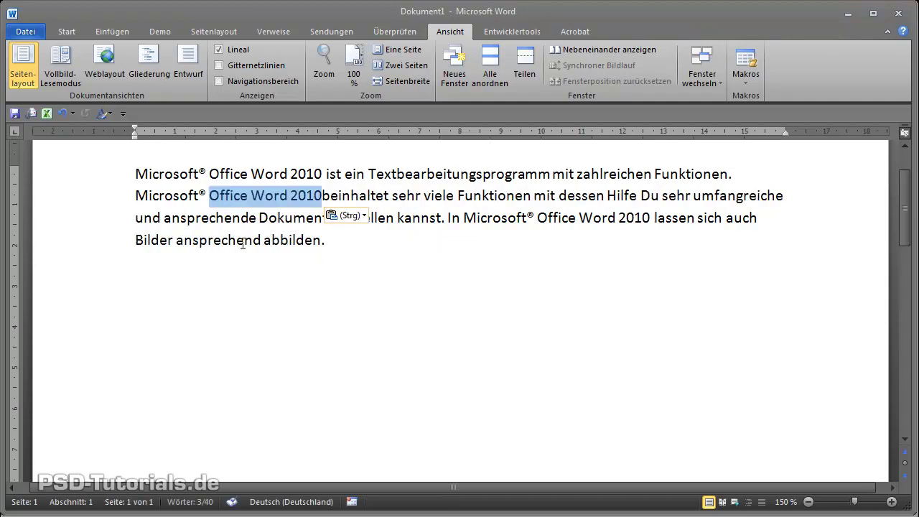
pyautogui.click(334, 191)
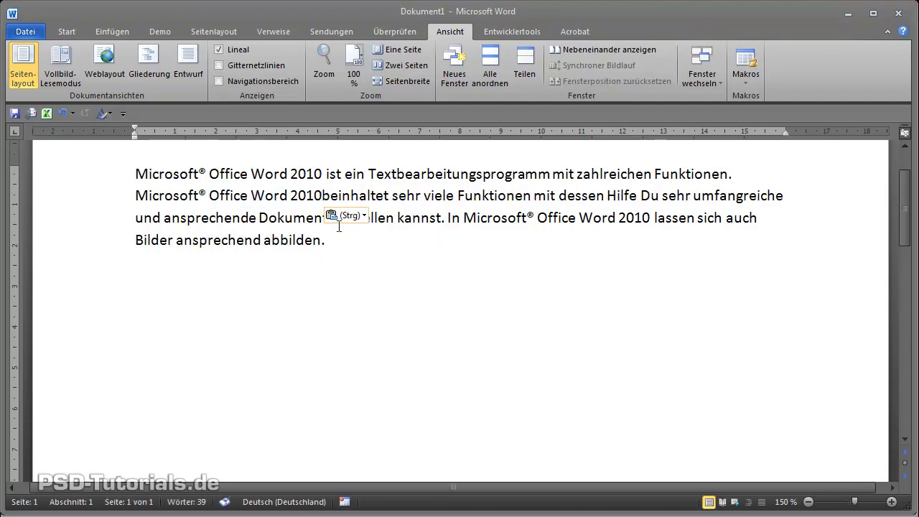
pyautogui.moveTo(209, 196); pyautogui.dragTo(381, 194)
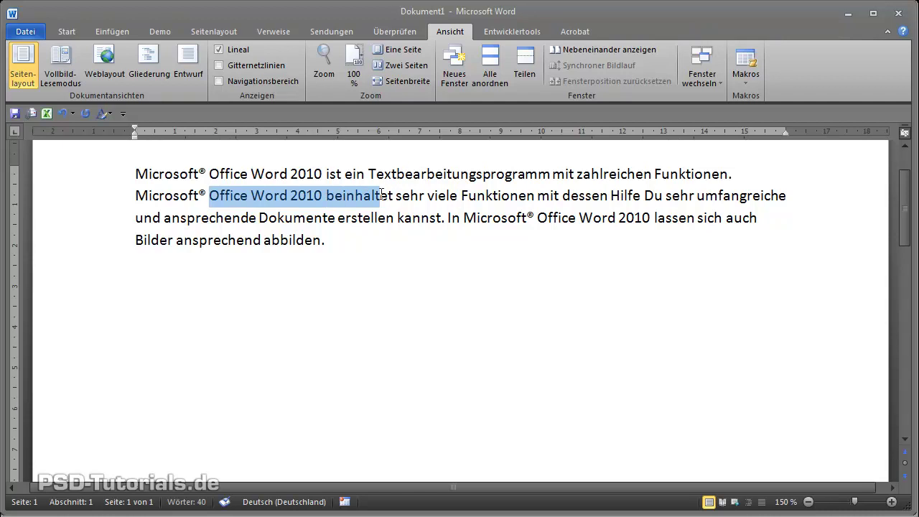
pyautogui.moveTo(382, 194)
pyautogui.mouseDown()
pyautogui.moveTo(355, 200)
pyautogui.moveTo(427, 178)
pyautogui.mouseUp()
pyautogui.click(508, 218)
pyautogui.click(385, 172)
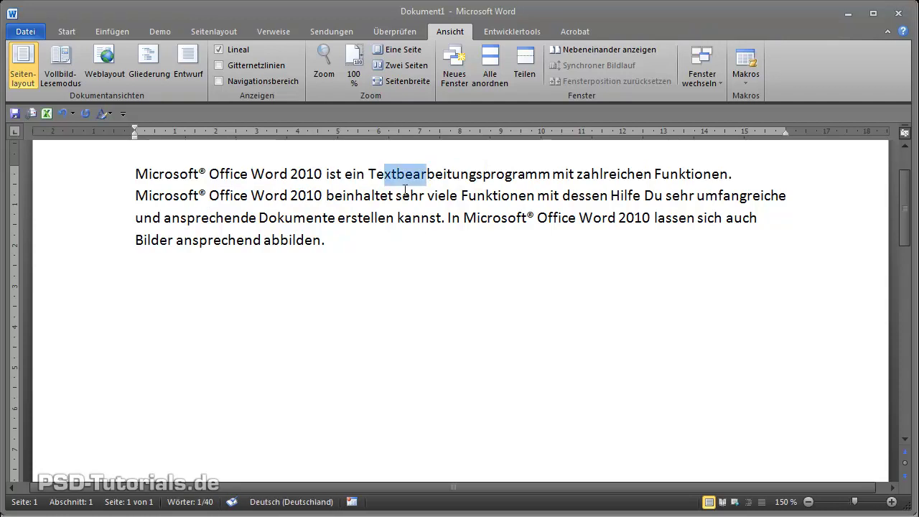
# Select and copy the word 'Textbearbeitungsprogramm'.
pyautogui.click(383, 178)
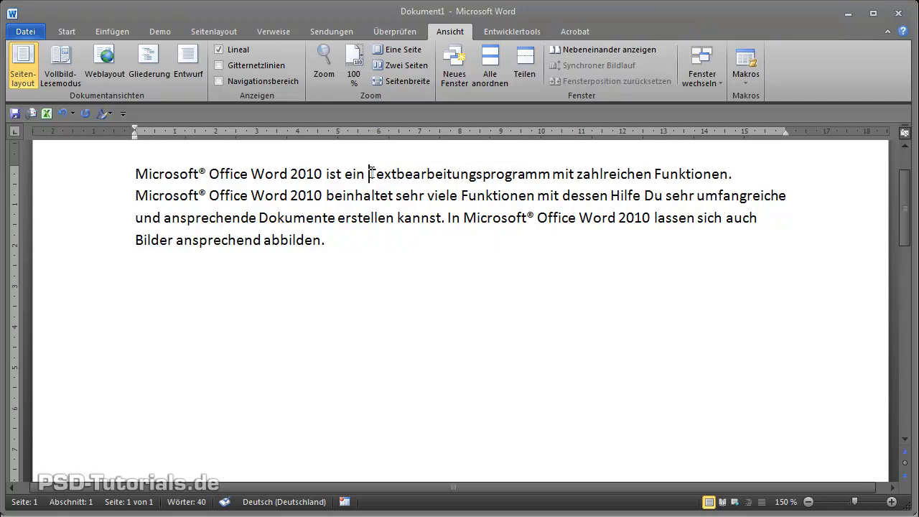
pyautogui.moveTo(369, 177); pyautogui.dragTo(549, 174)
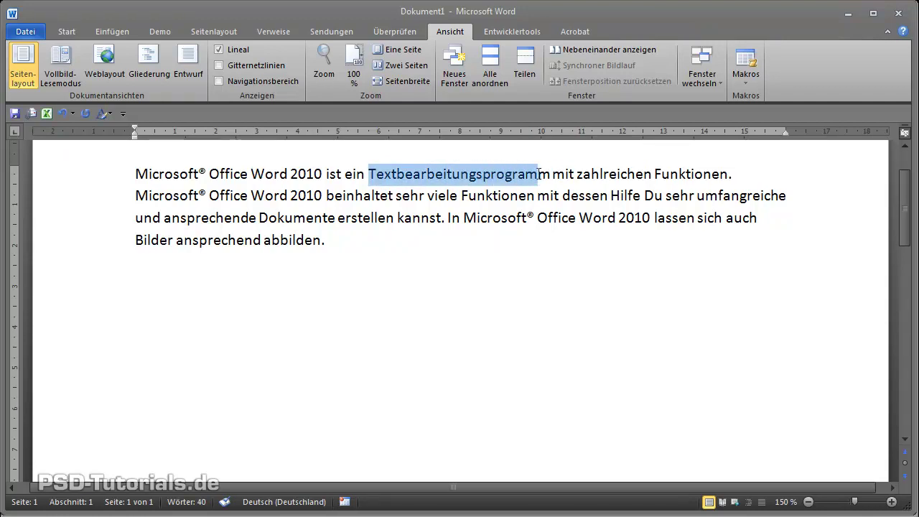
pyautogui.rightClick(458, 180)
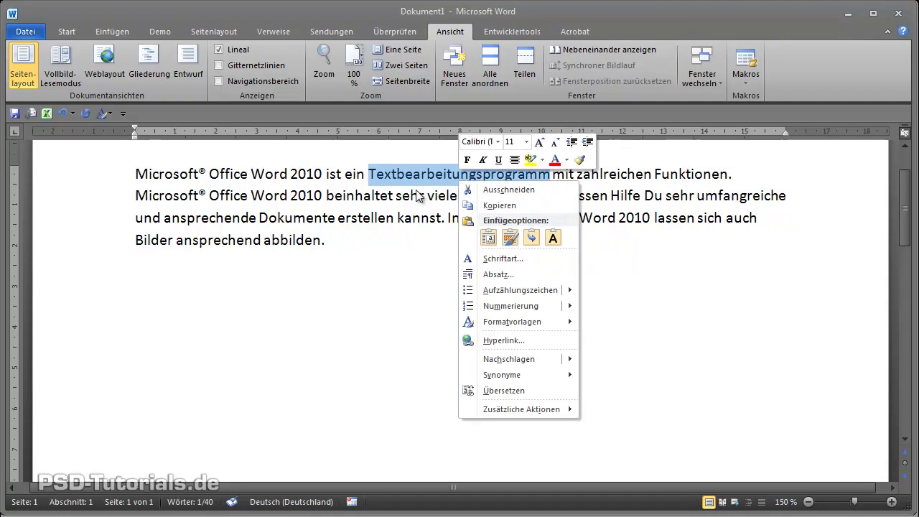
pyautogui.rightClick(403, 177)
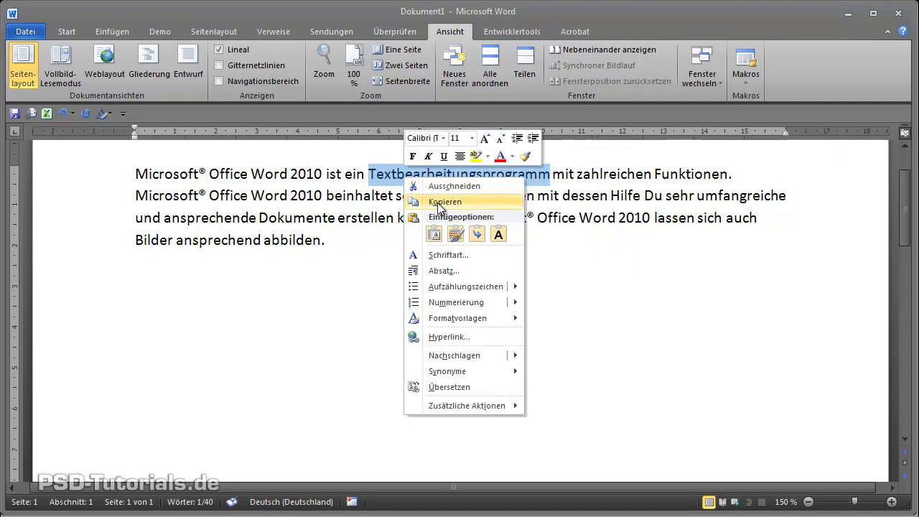
pyautogui.click(434, 202)
# Paste it as plain text after 'abbilden.' and open the default paste settings.
pyautogui.click(382, 237)
pyautogui.rightClick(382, 237)
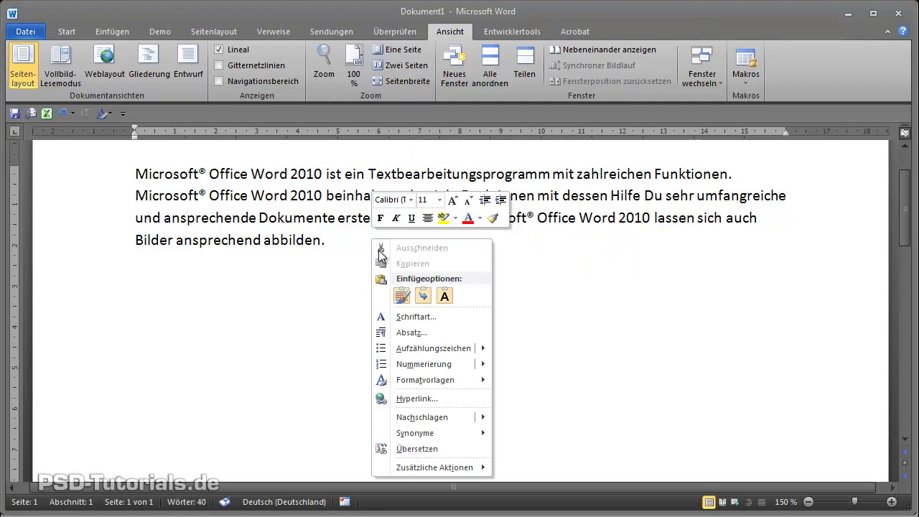
pyautogui.click(445, 295)
pyautogui.click(525, 259)
pyautogui.click(601, 314)
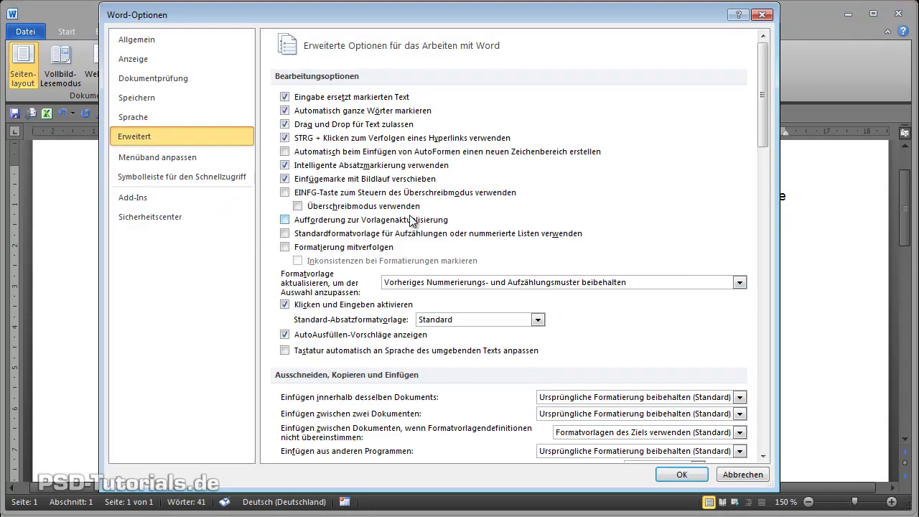
# Uncheck 'Automatisch ganze Wörter markieren' on the Erweitert page of Word-Optionen.
pyautogui.moveTo(452, 15); pyautogui.dragTo(462, 28)
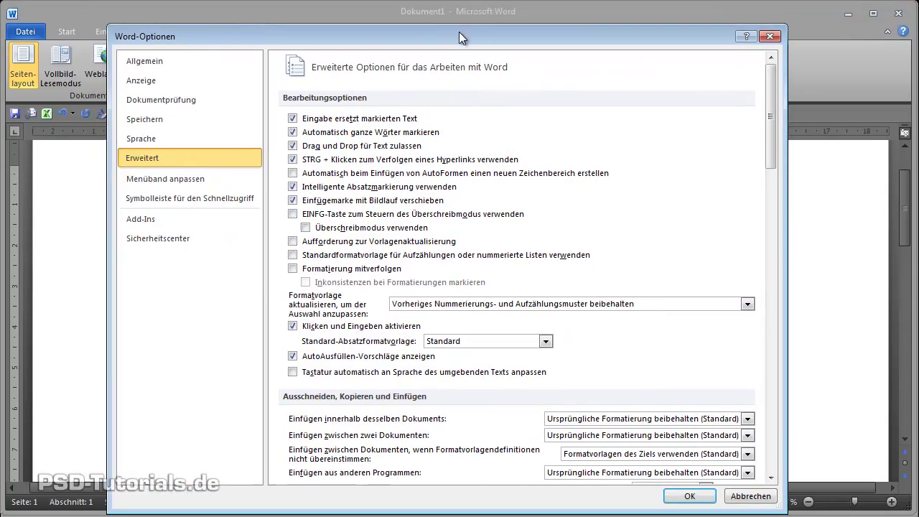
pyautogui.click(294, 125)
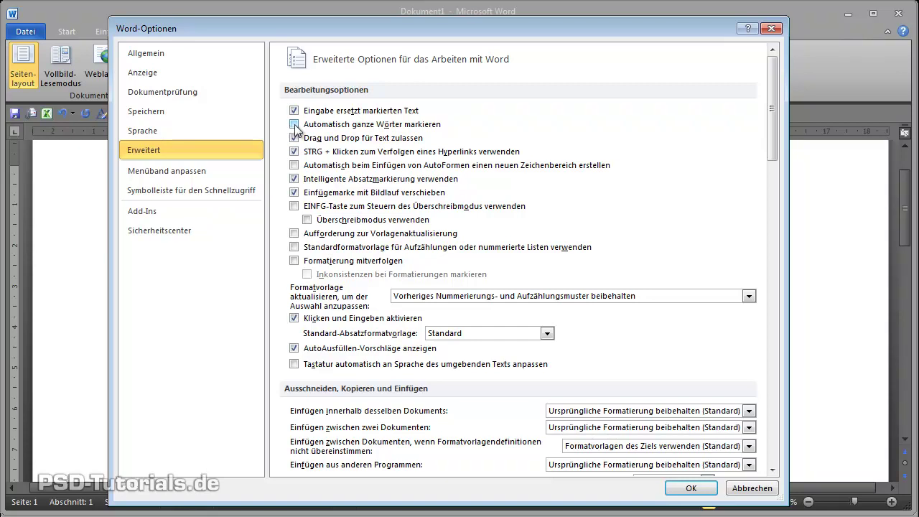
# Confirm the options and test selecting only some letters inside 'erstellen'.
pyautogui.click(691, 488)
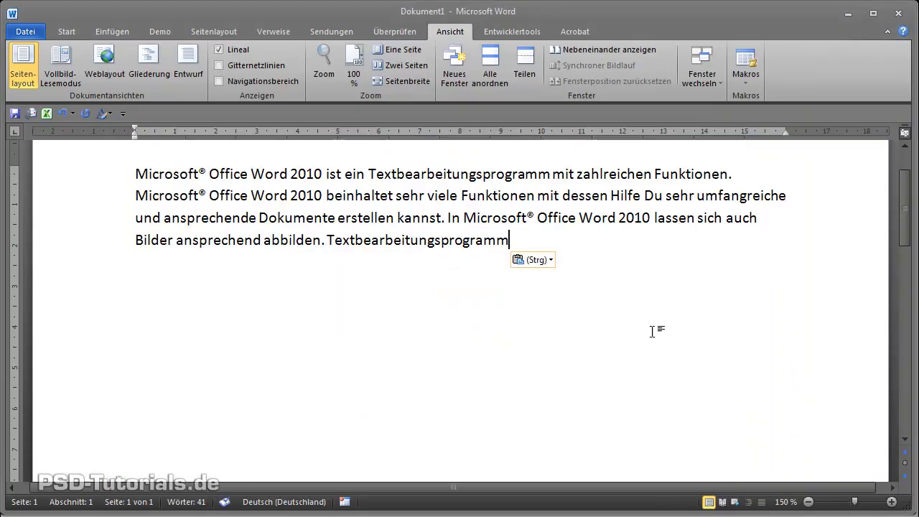
pyautogui.moveTo(358, 217); pyautogui.dragTo(415, 218)
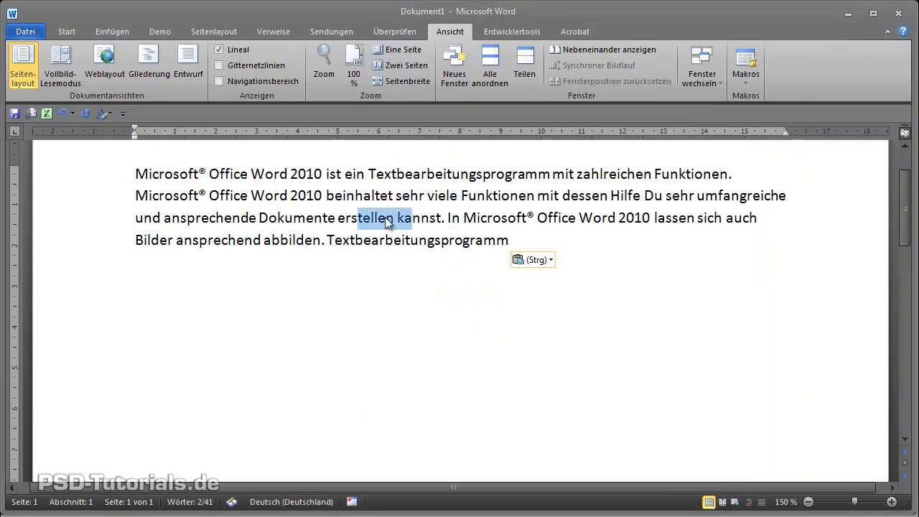
pyautogui.click(348, 217)
pyautogui.moveTo(351, 217); pyautogui.dragTo(388, 214)
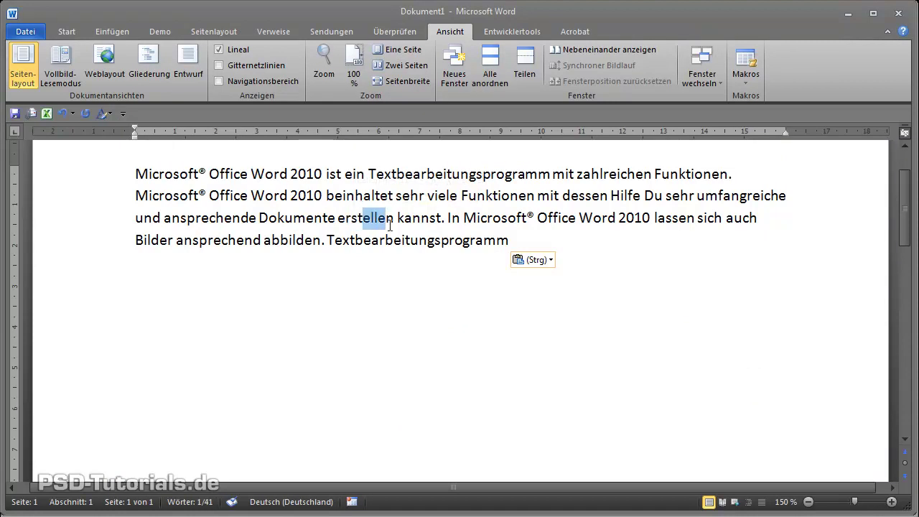
# Select the whole word 'beinhaltet' and narrow the window to reveal the second document.
pyautogui.moveTo(327, 196); pyautogui.dragTo(396, 198)
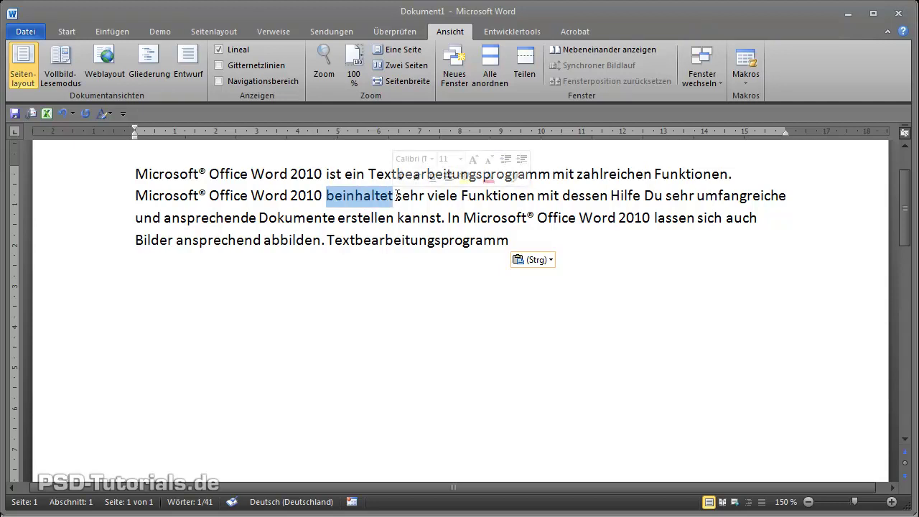
pyautogui.click(373, 196)
pyautogui.moveTo(323, 196); pyautogui.dragTo(396, 198)
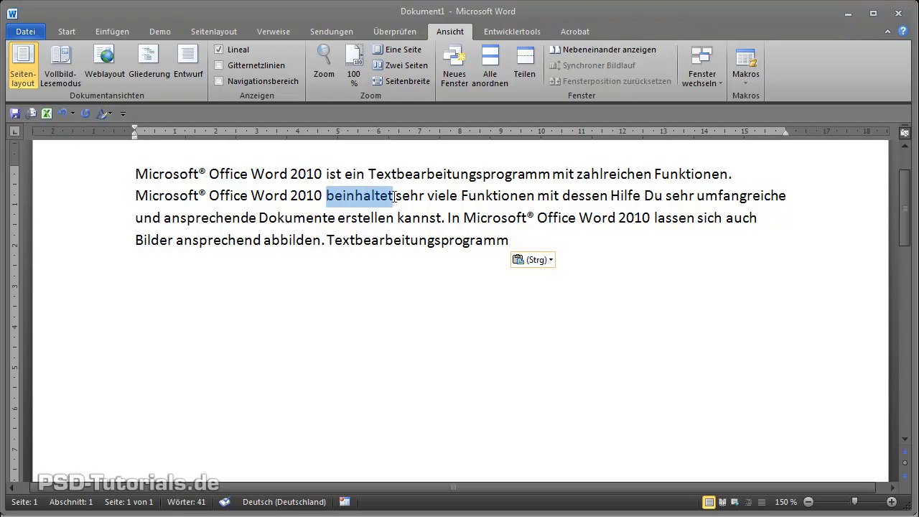
pyautogui.click(353, 196)
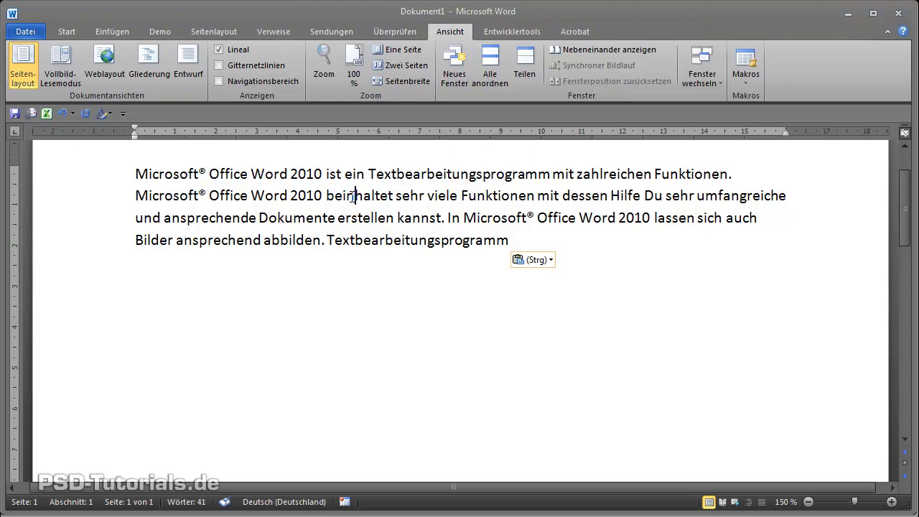
pyautogui.moveTo(328, 197); pyautogui.dragTo(394, 197)
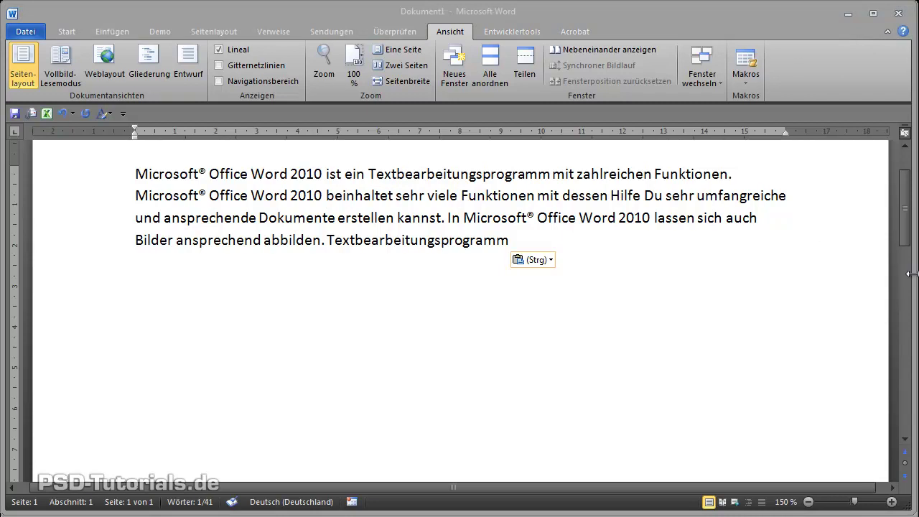
pyautogui.moveTo(911, 280)
pyautogui.mouseDown()
pyautogui.moveTo(342, 281)
pyautogui.moveTo(381, 280)
pyautogui.mouseUp()
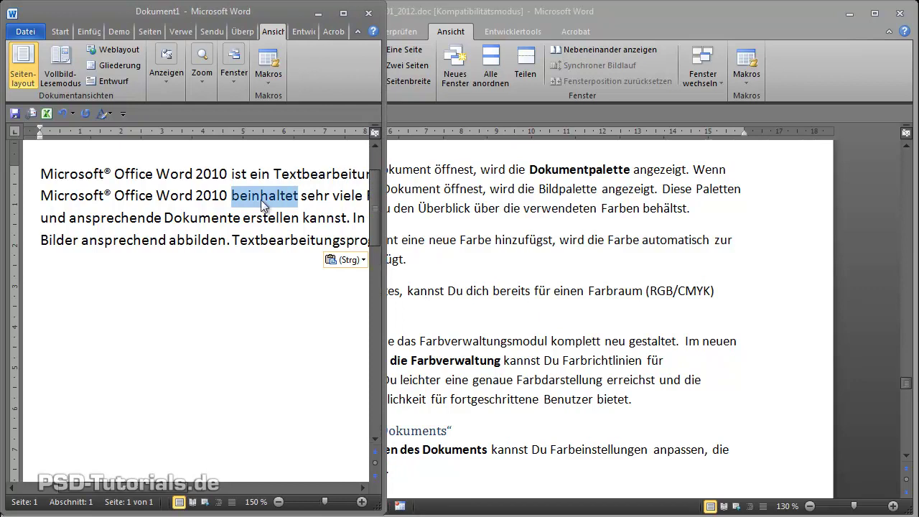
# Drag 'beinhaltet' into CorelDRAW_24_01_2012.doc after 'hinzugefügt.' and open its context menu.
pyautogui.moveTo(260, 200); pyautogui.dragTo(262, 201)
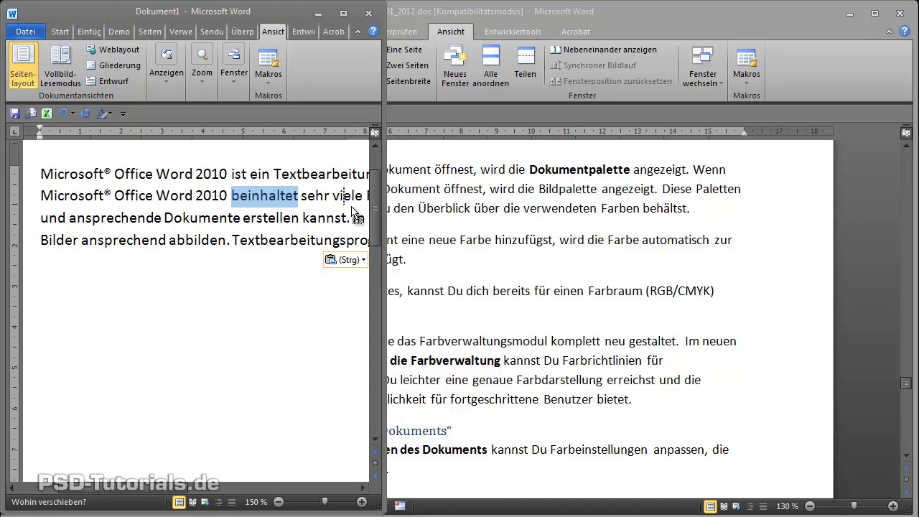
pyautogui.moveTo(261, 201); pyautogui.dragTo(413, 260)
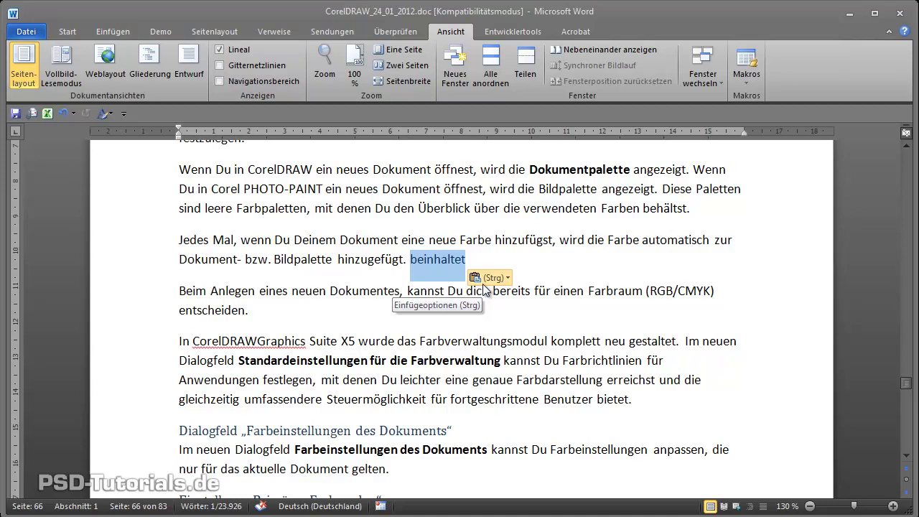
pyautogui.rightClick(448, 268)
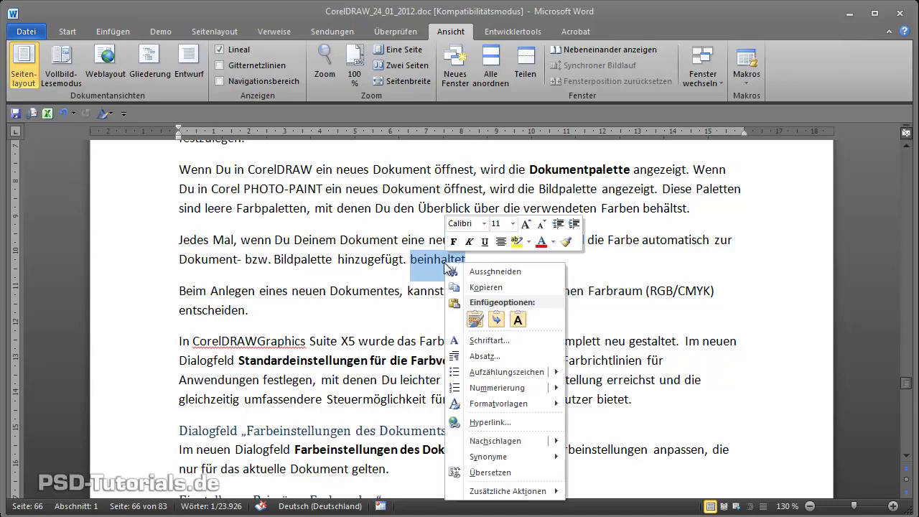
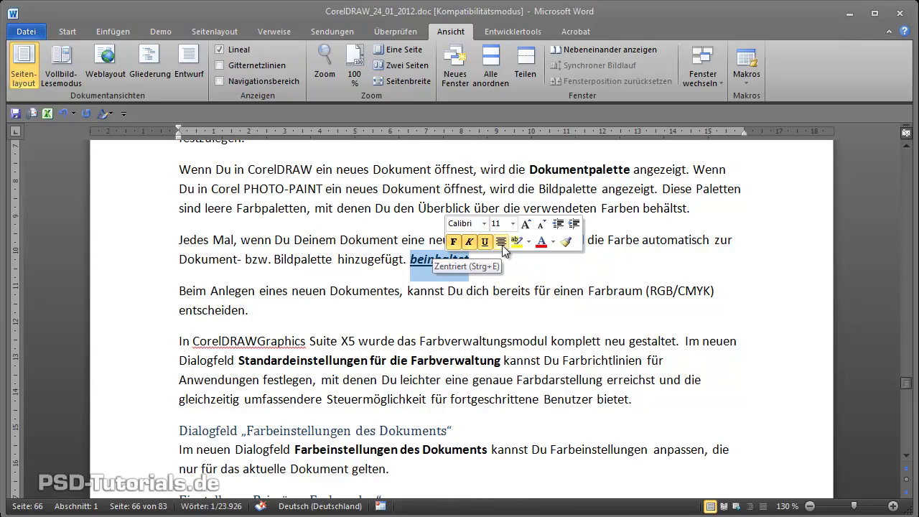
# Browse the highlight and font colour palettes, then copy the bold italic underlined formatting of 'beinhaltet' with Format Painter.
pyautogui.click(528, 242)
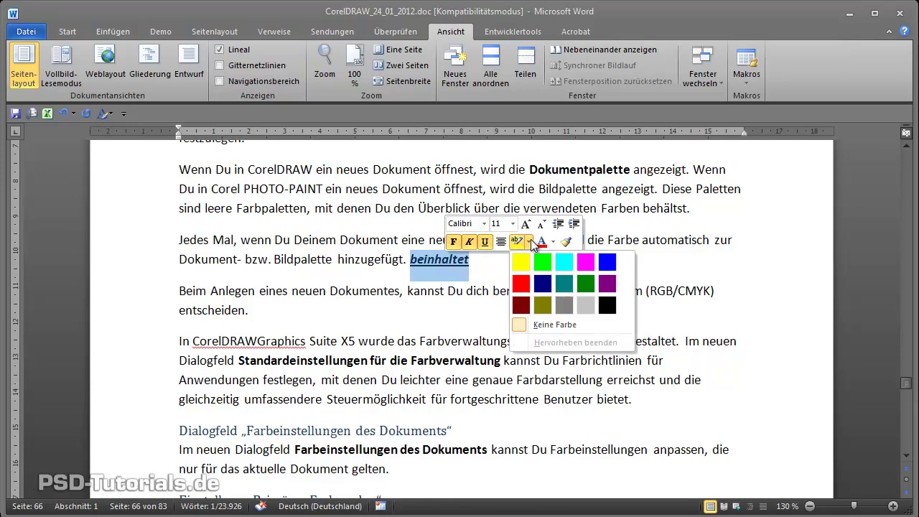
pyautogui.click(554, 243)
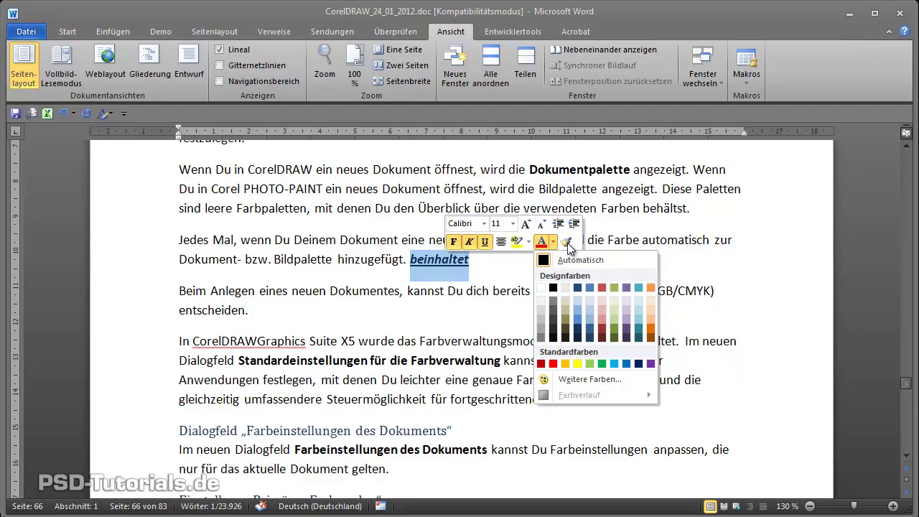
pyautogui.click(568, 242)
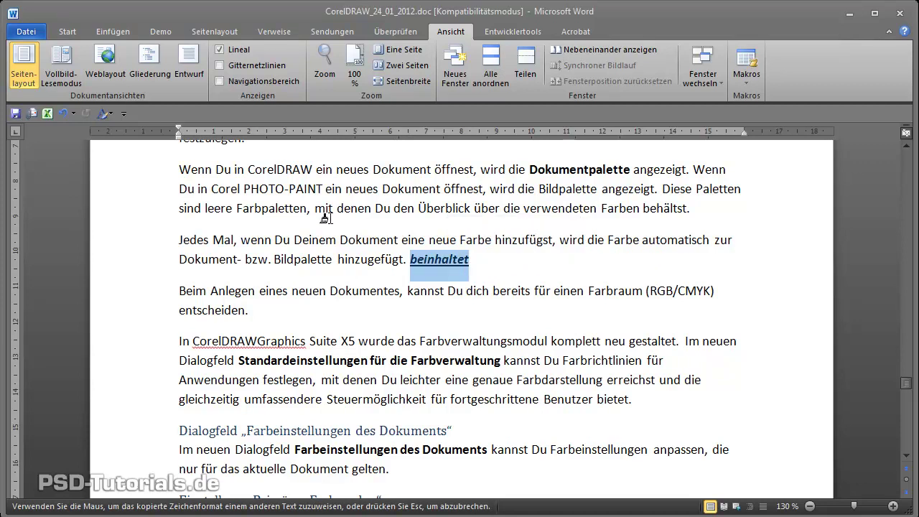
# Paint the copied formatting onto 'mit denen Du den Überblick', then check and dismiss the context menu.
pyautogui.moveTo(315, 209); pyautogui.dragTo(474, 208)
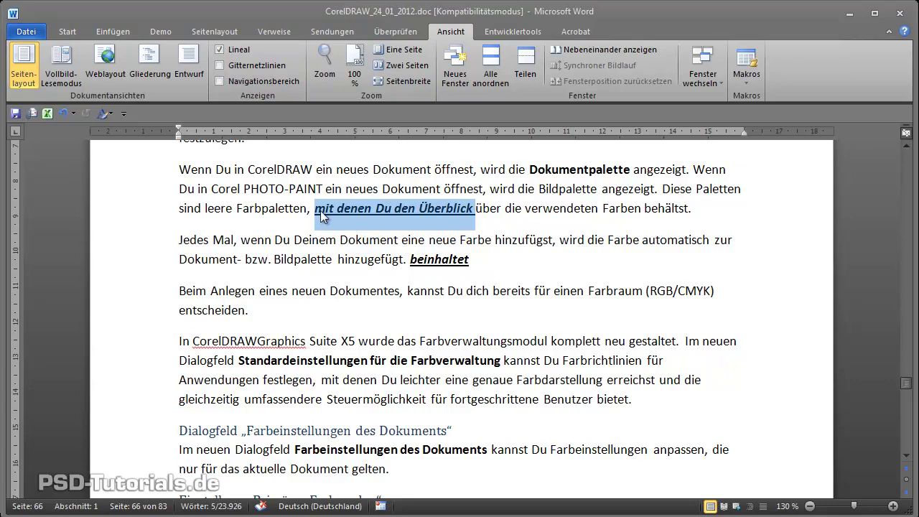
pyautogui.rightClick(465, 257)
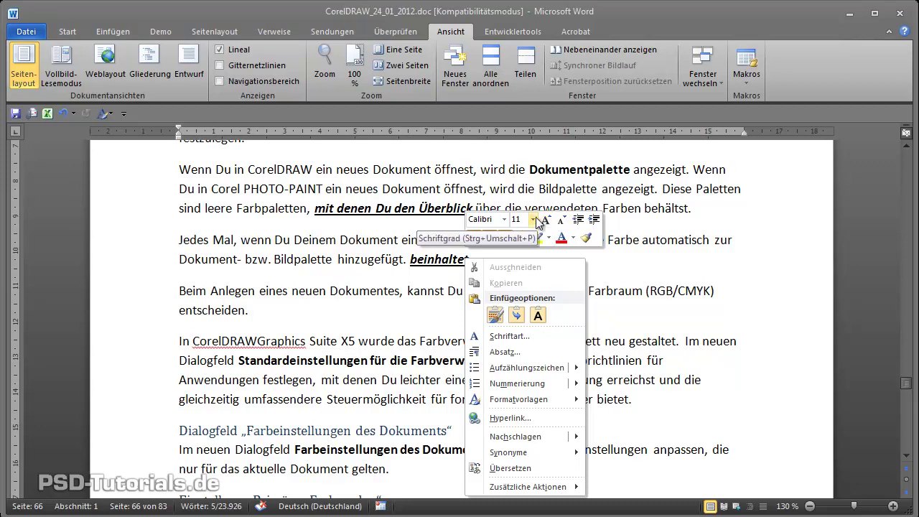
pyautogui.click(394, 215)
# Reselect 'mit denen Du den Überblick' and view its context menu, closing it without changes.
pyautogui.moveTo(317, 208)
pyautogui.mouseDown()
pyautogui.moveTo(479, 203)
pyautogui.moveTo(472, 208)
pyautogui.mouseUp()
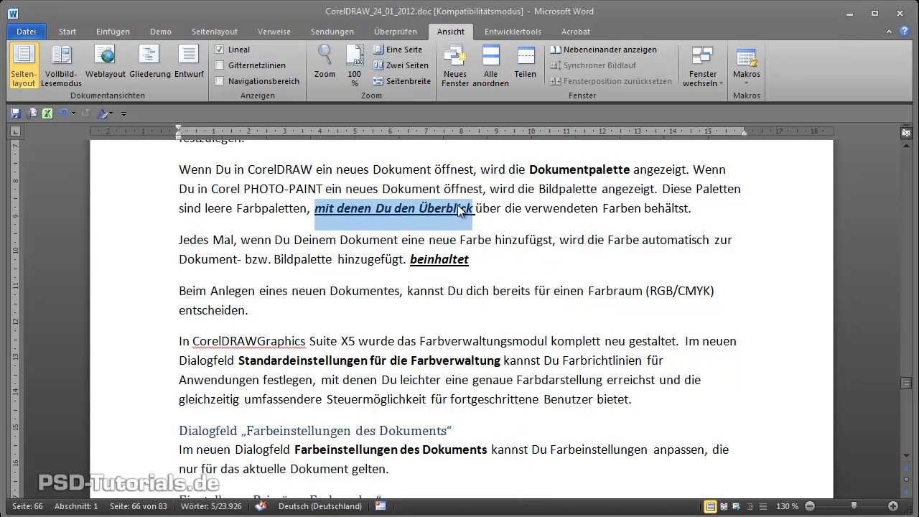
pyautogui.rightClick(461, 208)
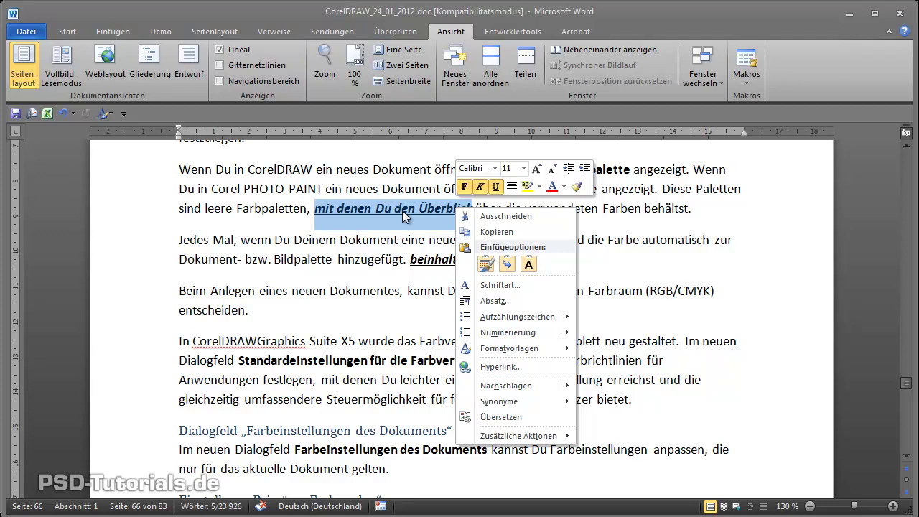
pyautogui.press('Escape')
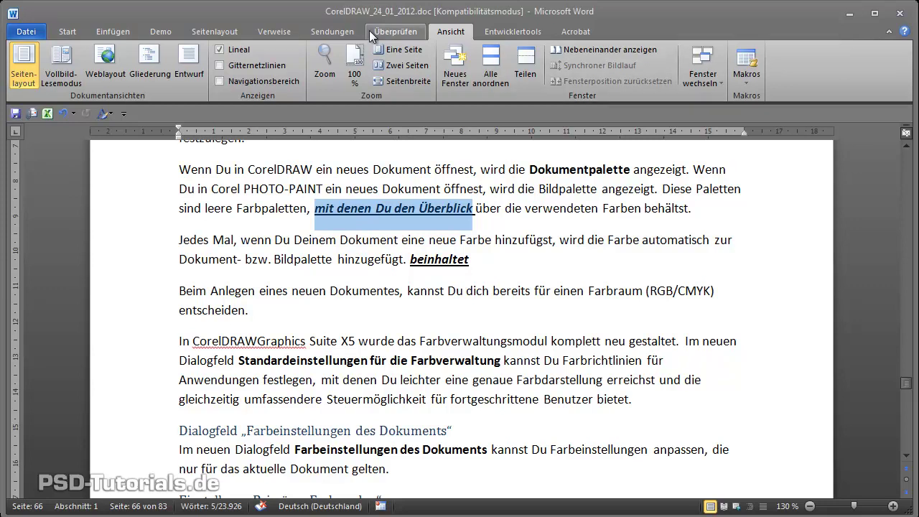
# Open the Zusätzliche Aktionen options from the phrase's context menu and move the dialog aside.
pyautogui.rightClick(433, 203)
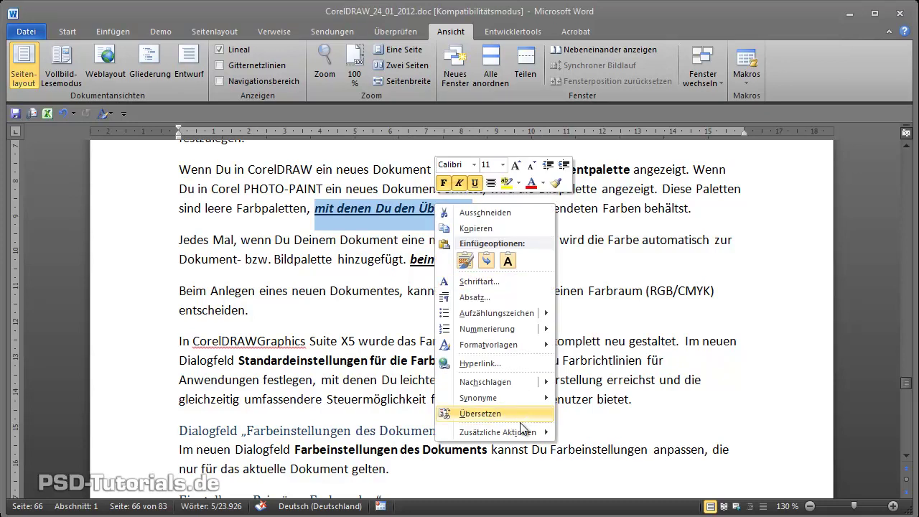
pyautogui.moveTo(523, 431)
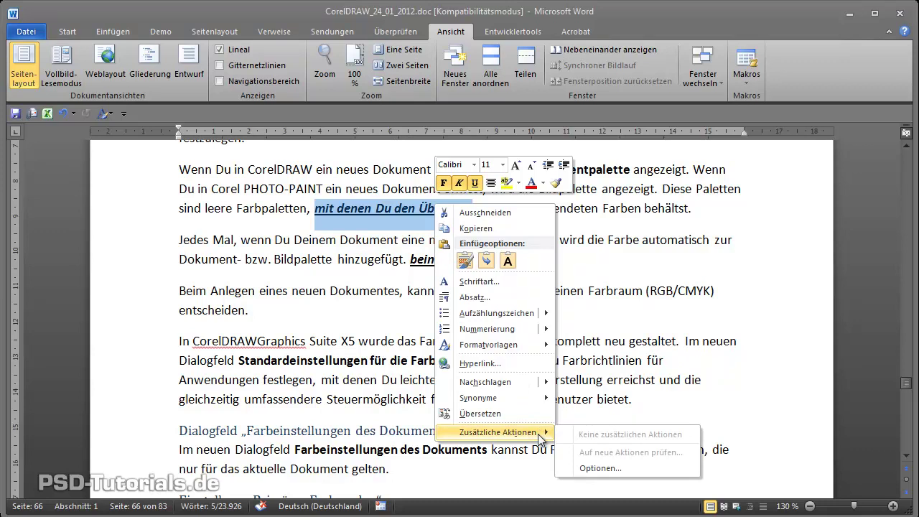
pyautogui.click(608, 463)
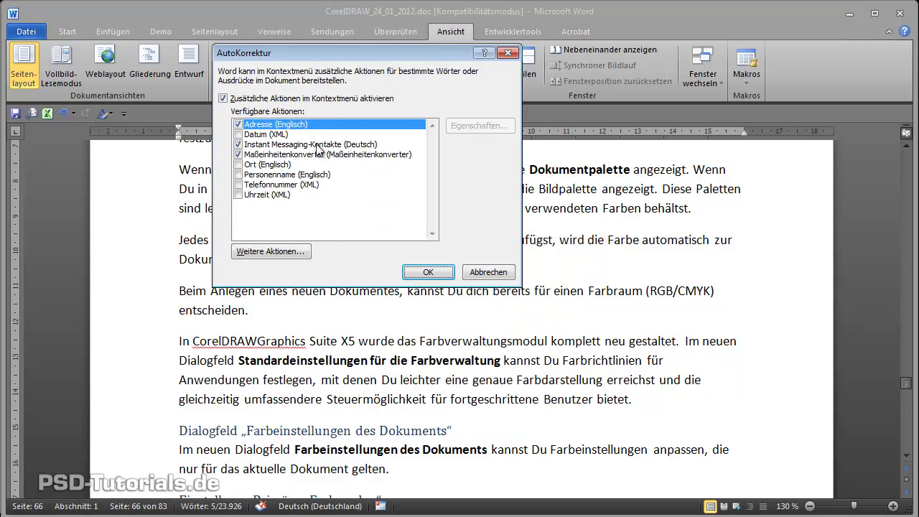
pyautogui.moveTo(295, 56)
pyautogui.mouseDown()
pyautogui.moveTo(489, 100)
pyautogui.moveTo(418, 136)
pyautogui.mouseUp()
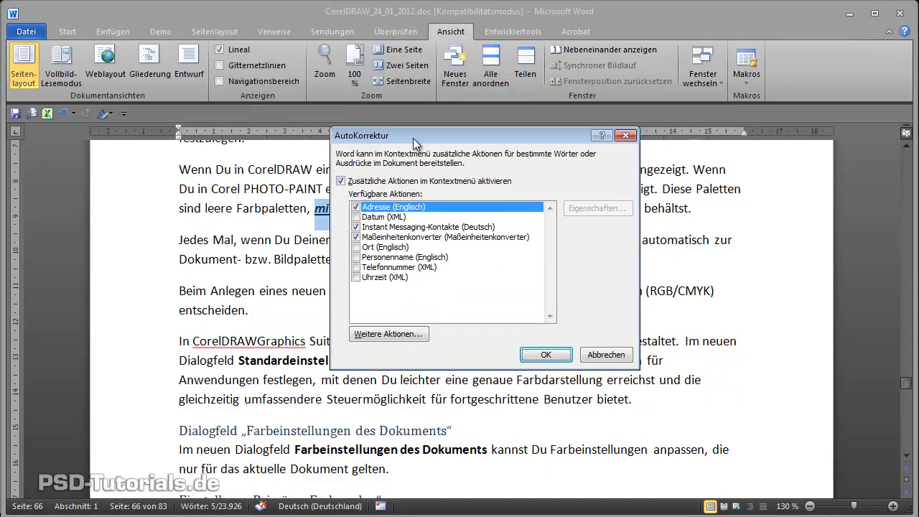
# Enable the Datum, Ort, Personenname, Telefonnummer and Uhrzeit actions and confirm with OK.
pyautogui.click(364, 215)
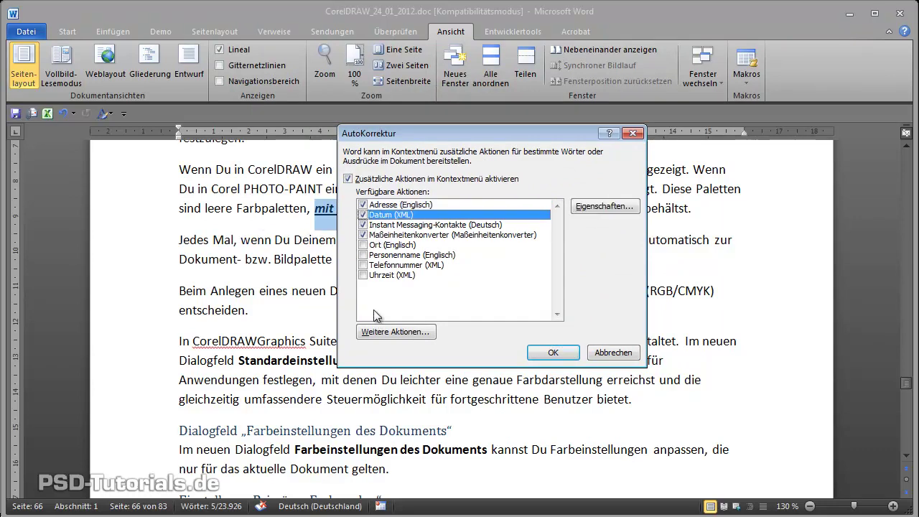
pyautogui.click(363, 245)
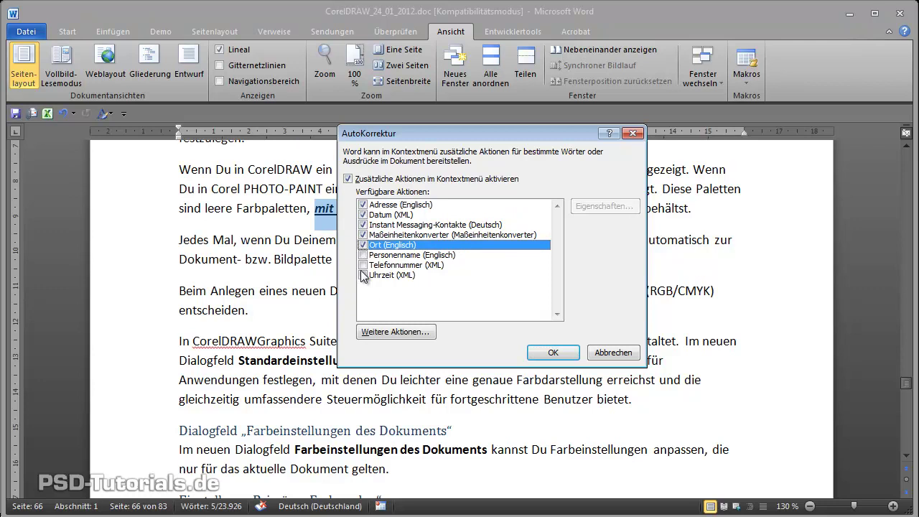
pyautogui.click(363, 255)
pyautogui.click(363, 265)
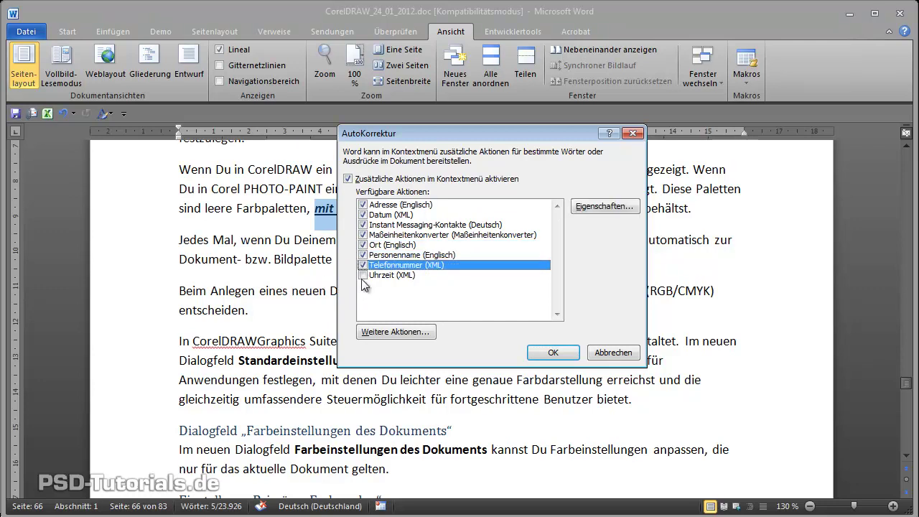
pyautogui.click(364, 275)
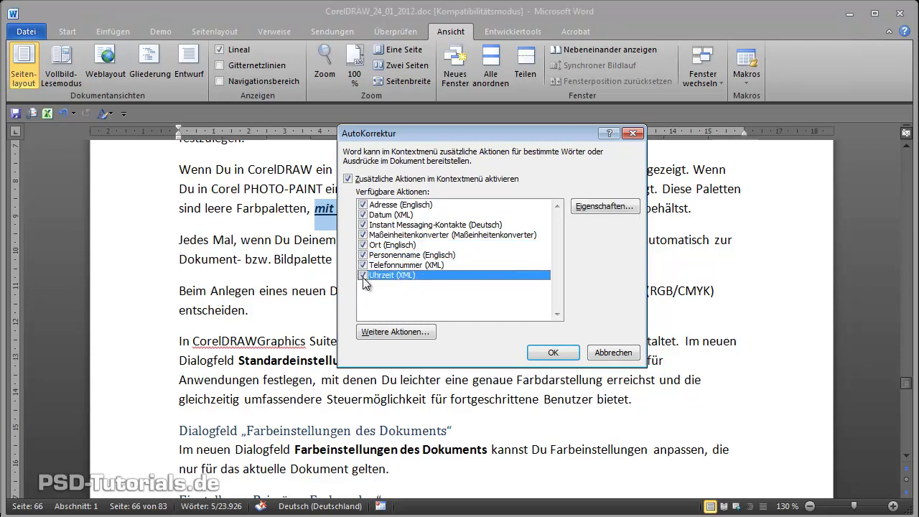
pyautogui.click(553, 352)
pyautogui.rightClick(438, 265)
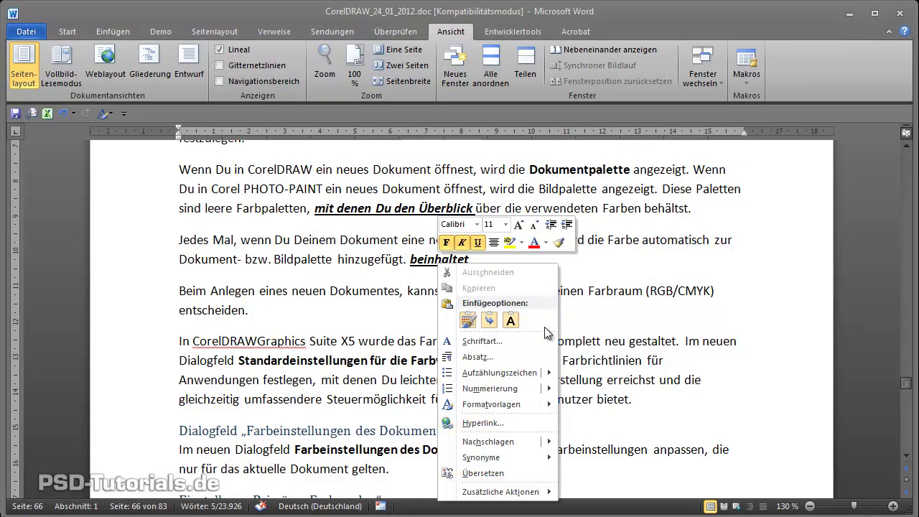
pyautogui.moveTo(536, 404)
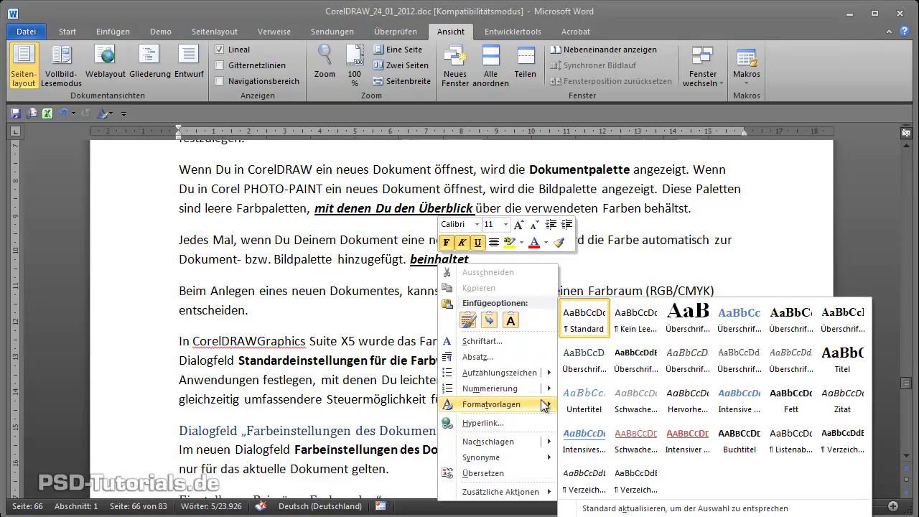
pyautogui.click(626, 240)
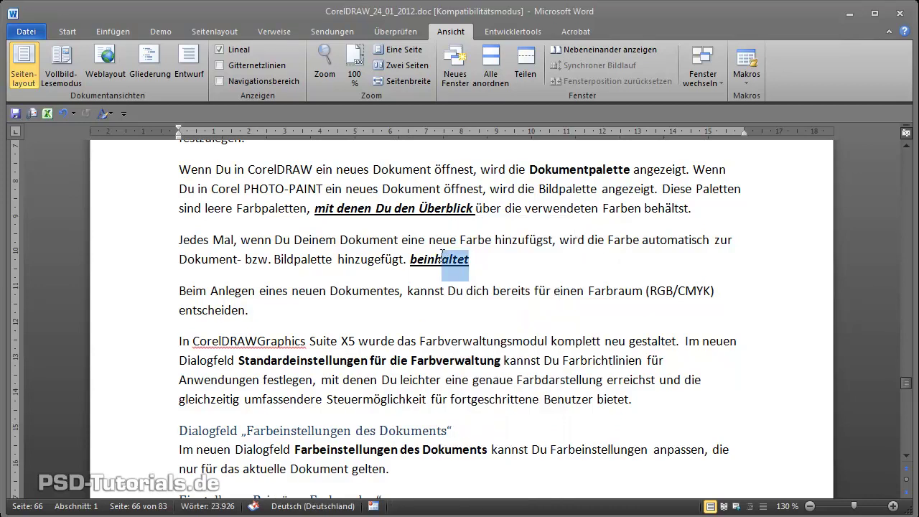
pyautogui.moveTo(472, 259); pyautogui.dragTo(409, 260)
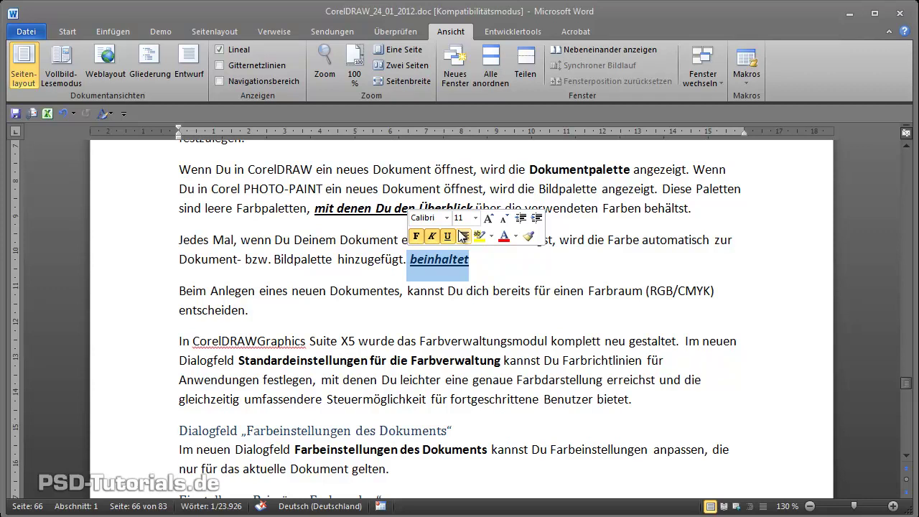
pyautogui.rightClick(451, 262)
pyautogui.click(440, 281)
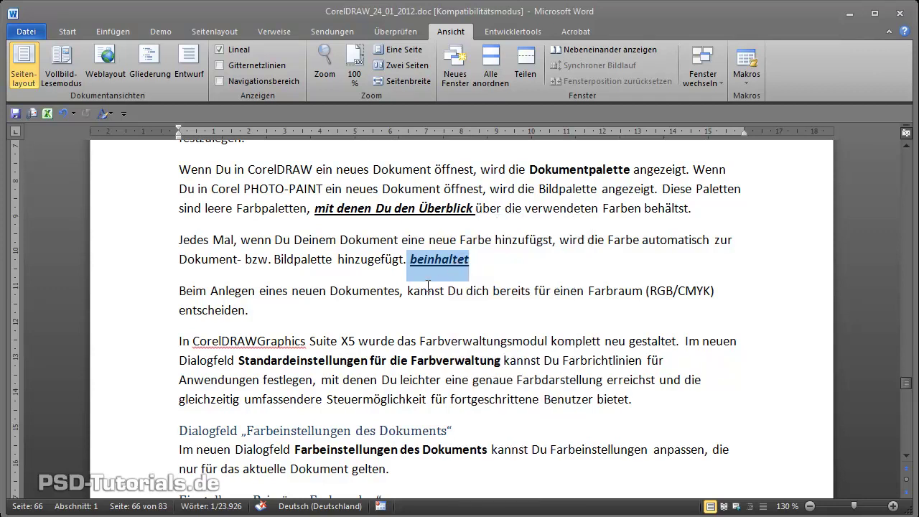
pyautogui.rightClick(386, 209)
pyautogui.click(343, 252)
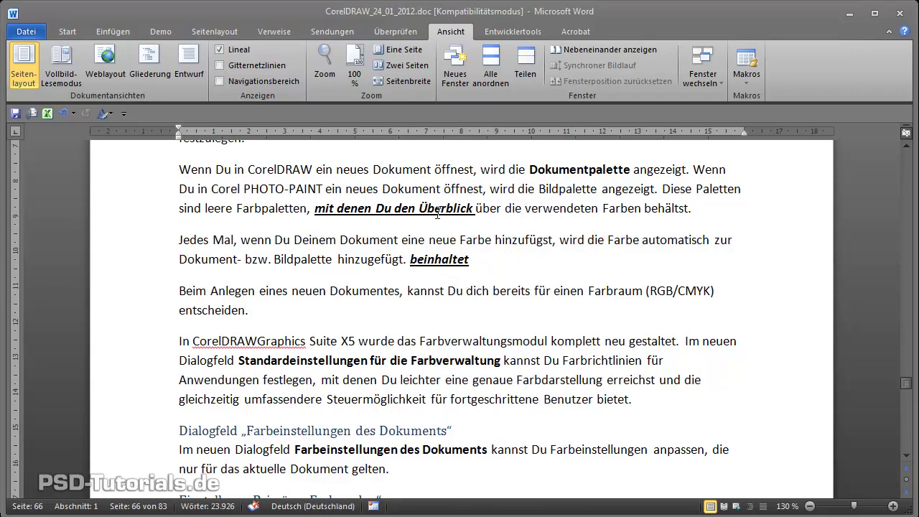
pyautogui.rightClick(438, 210)
pyautogui.click(436, 213)
pyautogui.moveTo(420, 209); pyautogui.dragTo(475, 209)
pyautogui.rightClick(463, 212)
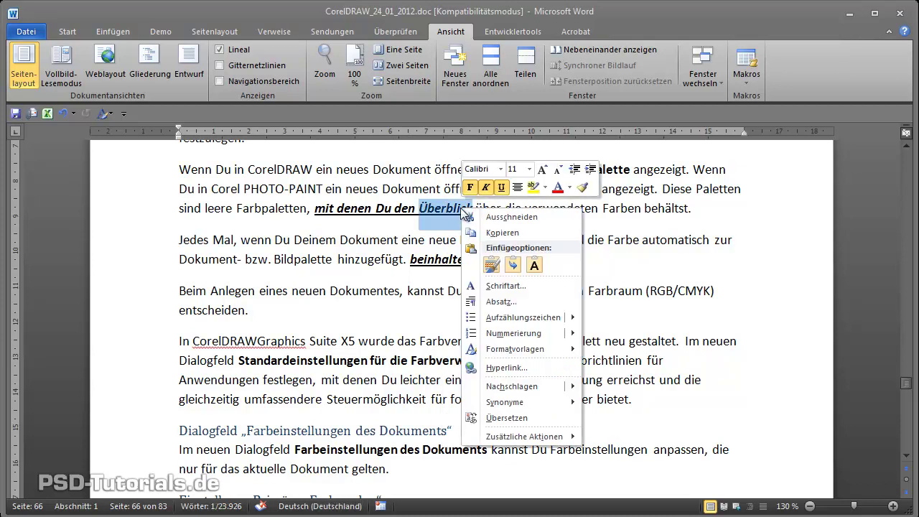
pyautogui.moveTo(571, 324)
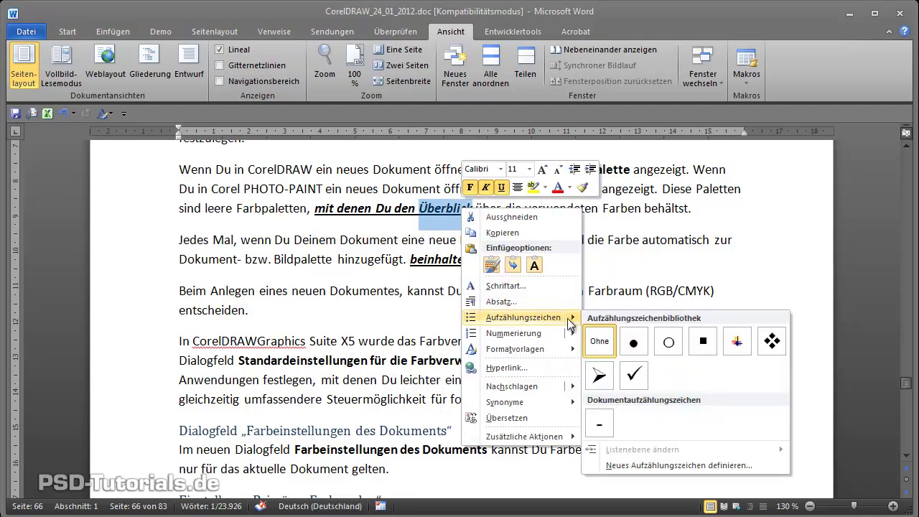
pyautogui.moveTo(574, 389)
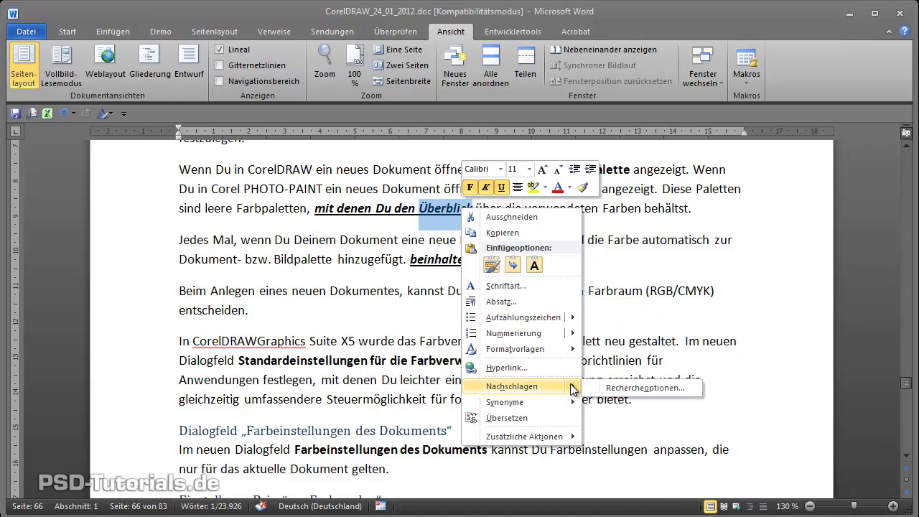
pyautogui.moveTo(577, 406)
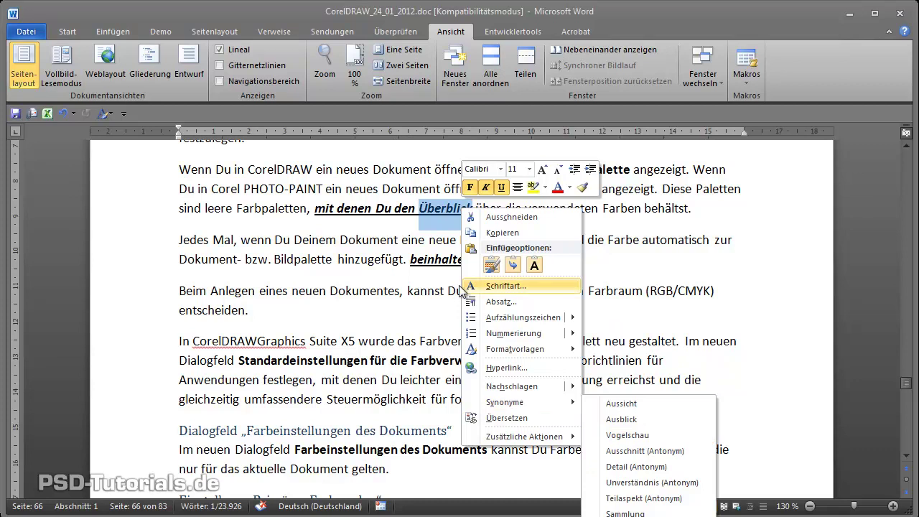
pyautogui.click(367, 290)
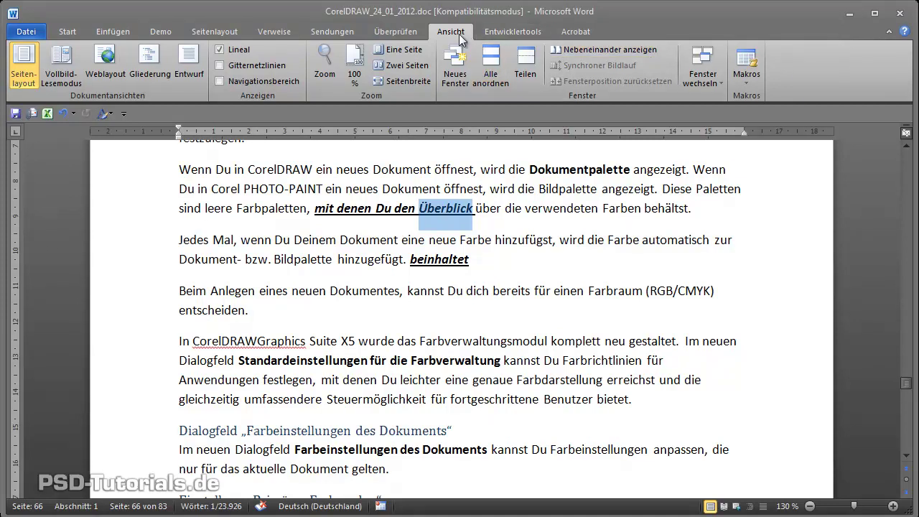
# Switch to Dokument1, widen its window, and delete 'Textbearbeitungsprogramm' after 'ansprechend abbilden.'.
pyautogui.click(704, 72)
pyautogui.click(727, 113)
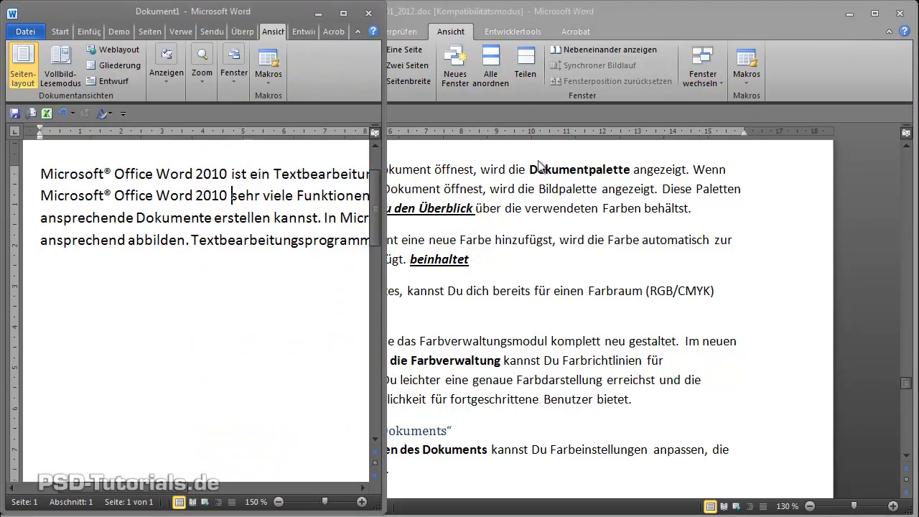
pyautogui.moveTo(383, 274)
pyautogui.mouseDown()
pyautogui.moveTo(718, 281)
pyautogui.moveTo(912, 270)
pyautogui.mouseUp()
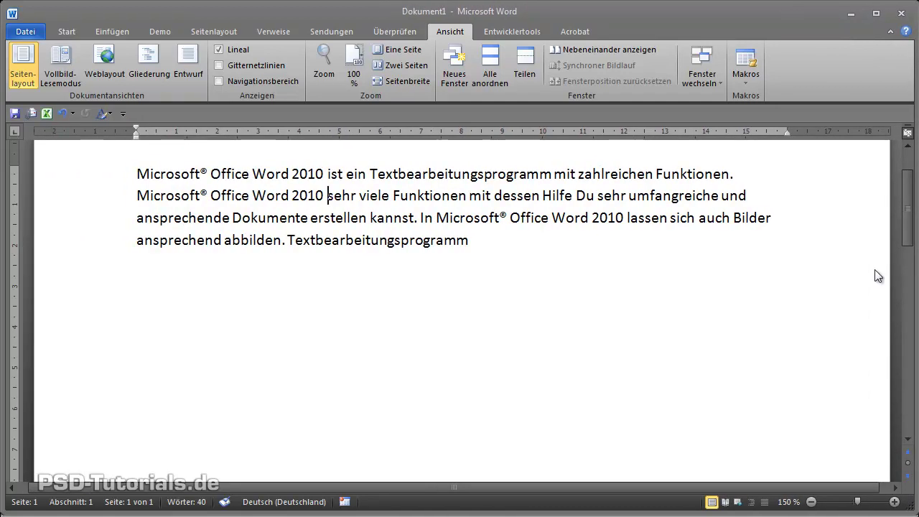
pyautogui.moveTo(471, 244); pyautogui.dragTo(289, 241)
pyautogui.press('Delete')
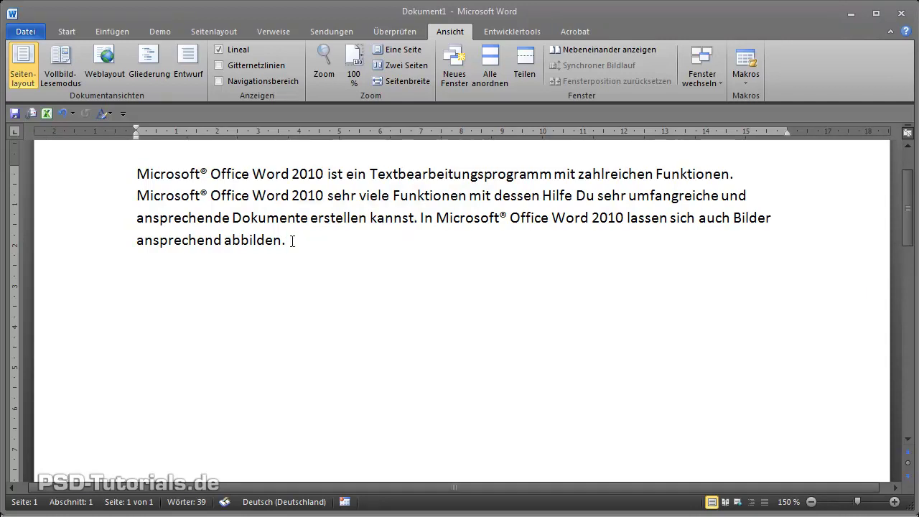